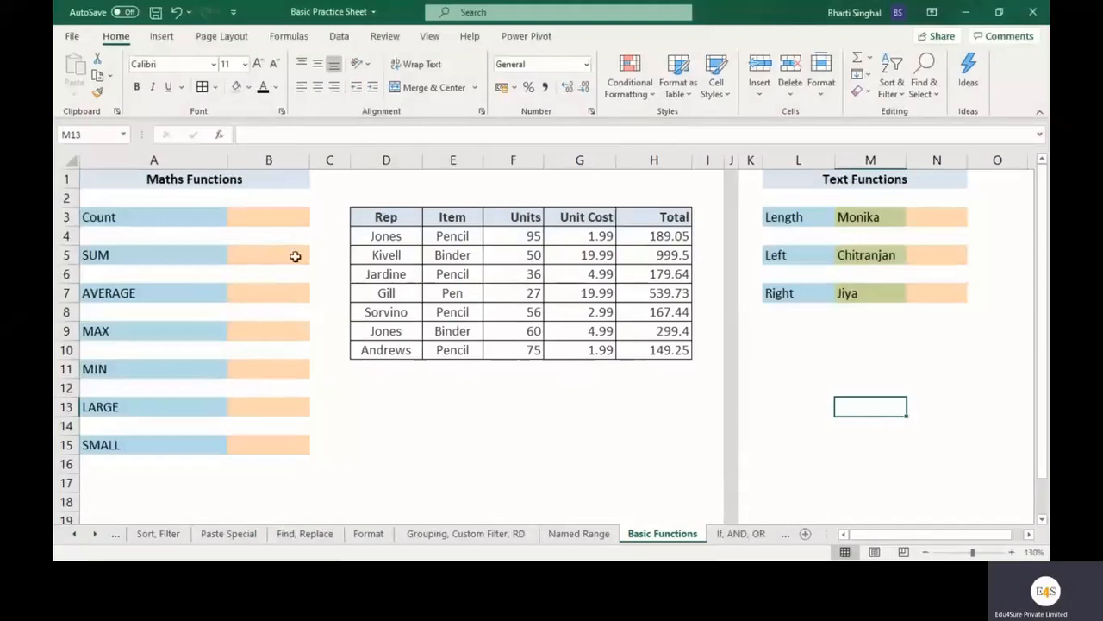
Examine the sales table's Rep, Item, Units, Unit Cost and Total columns by selecting each column's data.
left_click_drag(379, 218, 647, 349)
left_click(472, 421)
left_click_drag(393, 237, 387, 350)
left_click_drag(462, 236, 461, 348)
left_click_drag(512, 235, 508, 349)
left_click_drag(576, 236, 579, 349)
left_click_drag(647, 237, 648, 349)
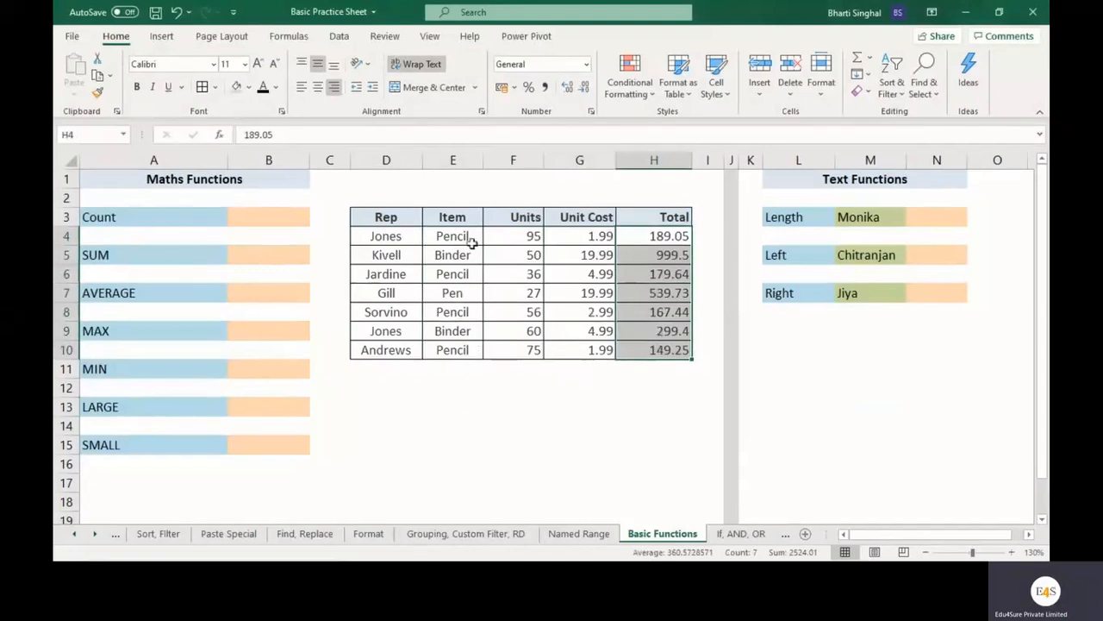
left_click_drag(468, 236, 466, 347)
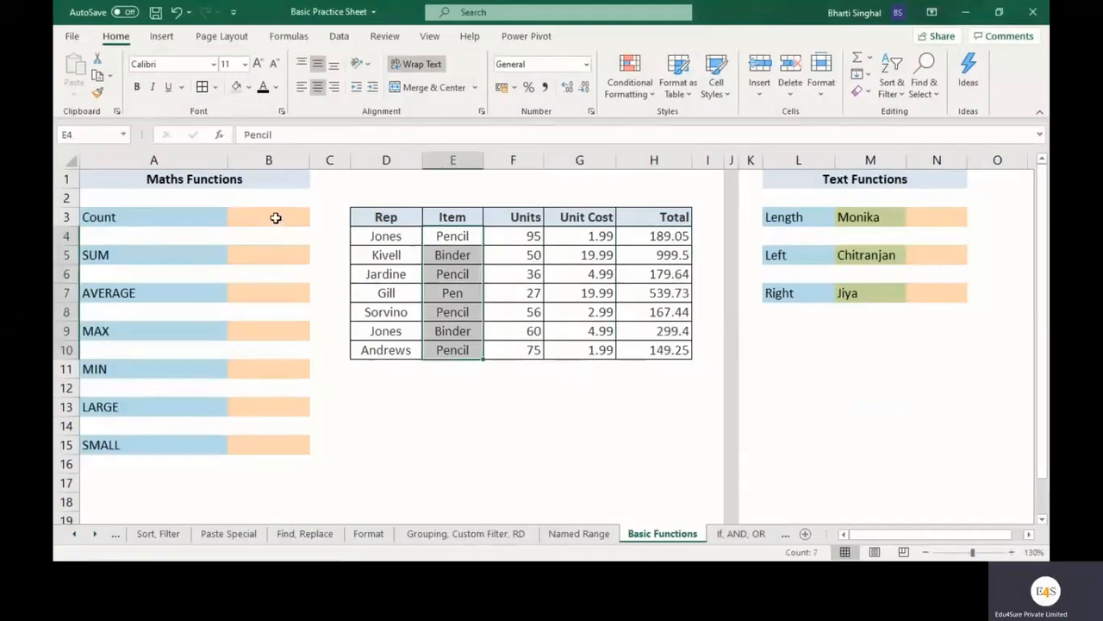
left_click(269, 217)
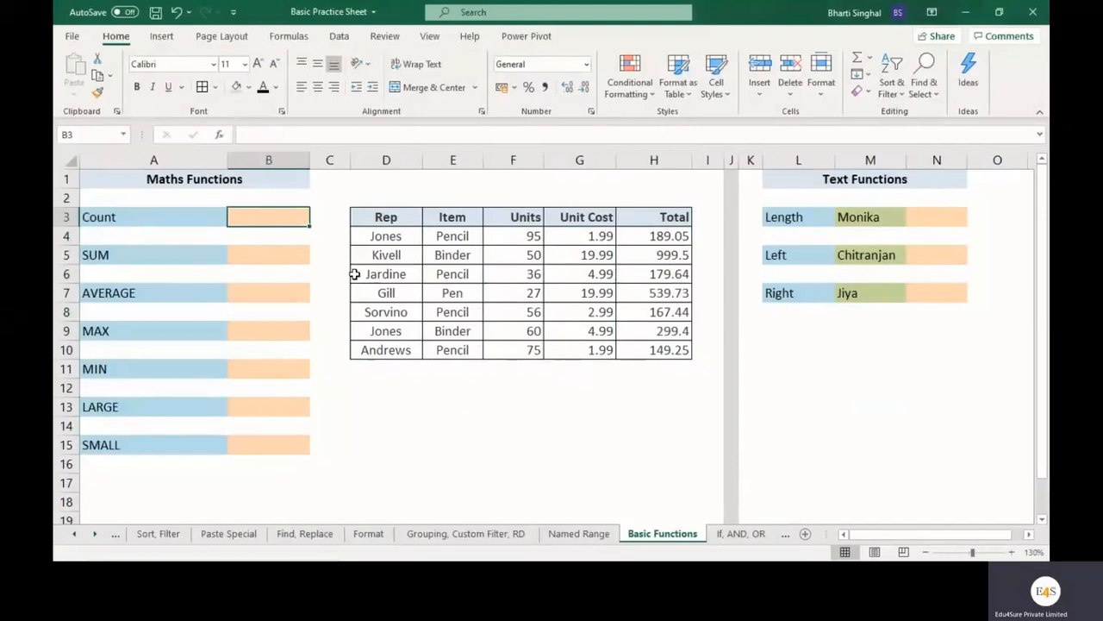
type("=count(")
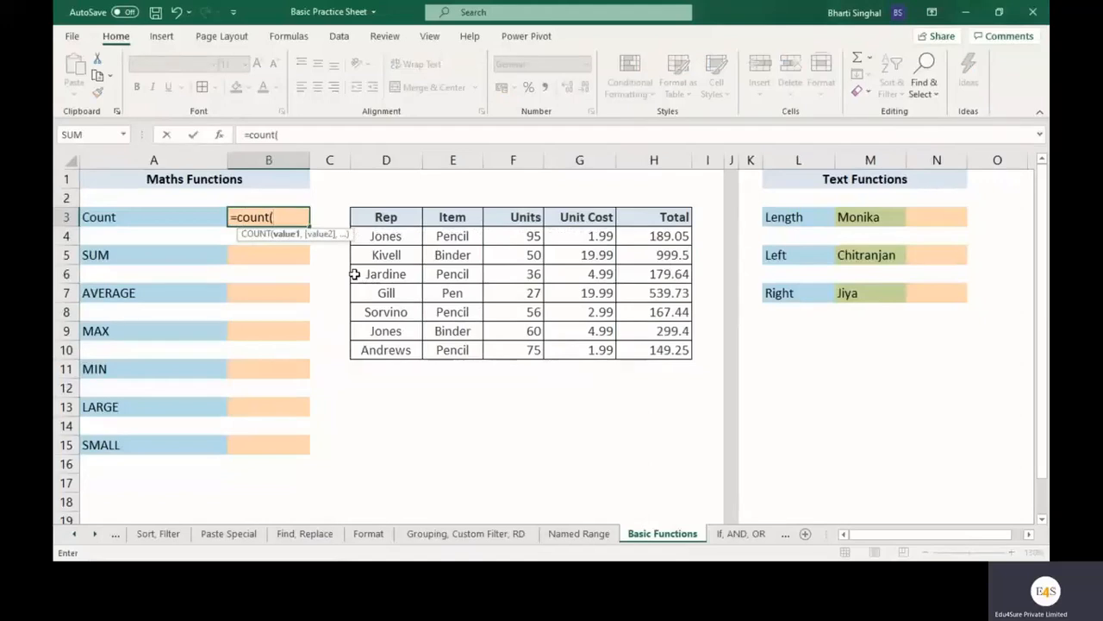
key("BackSpace")
key("BackSpace")
key("BackSpace")
key("BackSpace")
key("BackSpace")
key("BackSpace")
key("BackSpace")
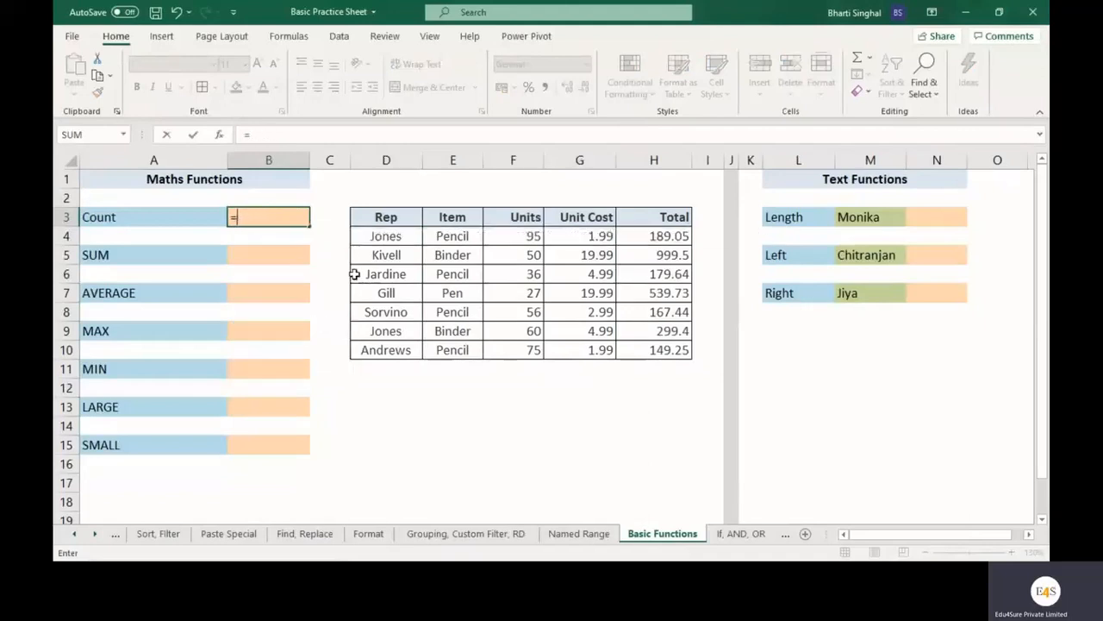
left_click(400, 387)
Enter a COUNT formula in cell B3 over the Item column's range E4:E10.
left_click(268, 217)
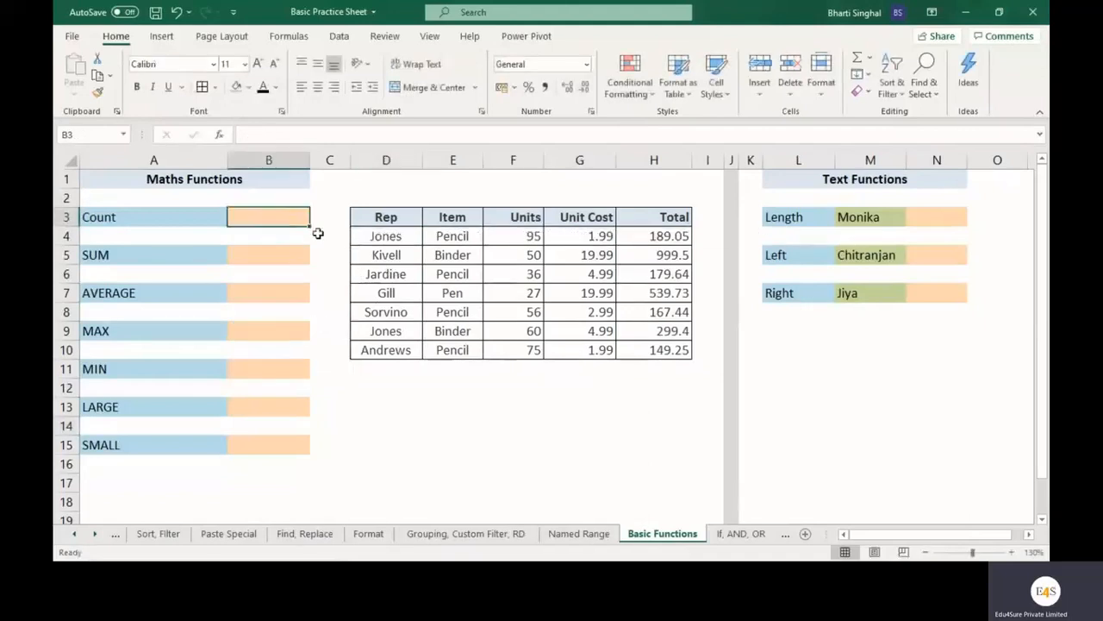
type("=")
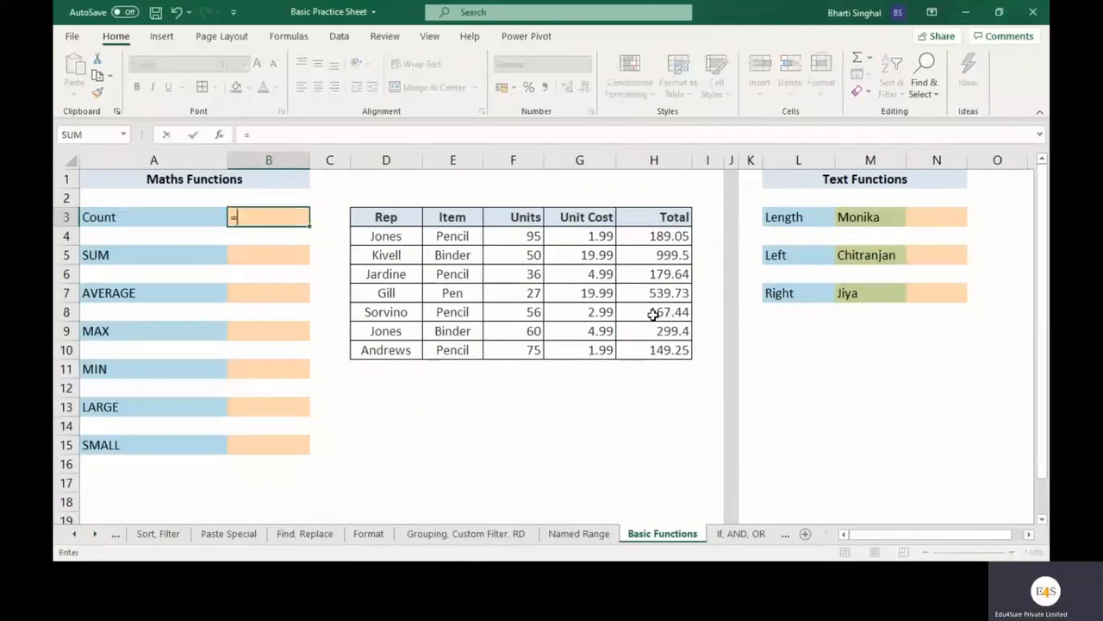
type("count")
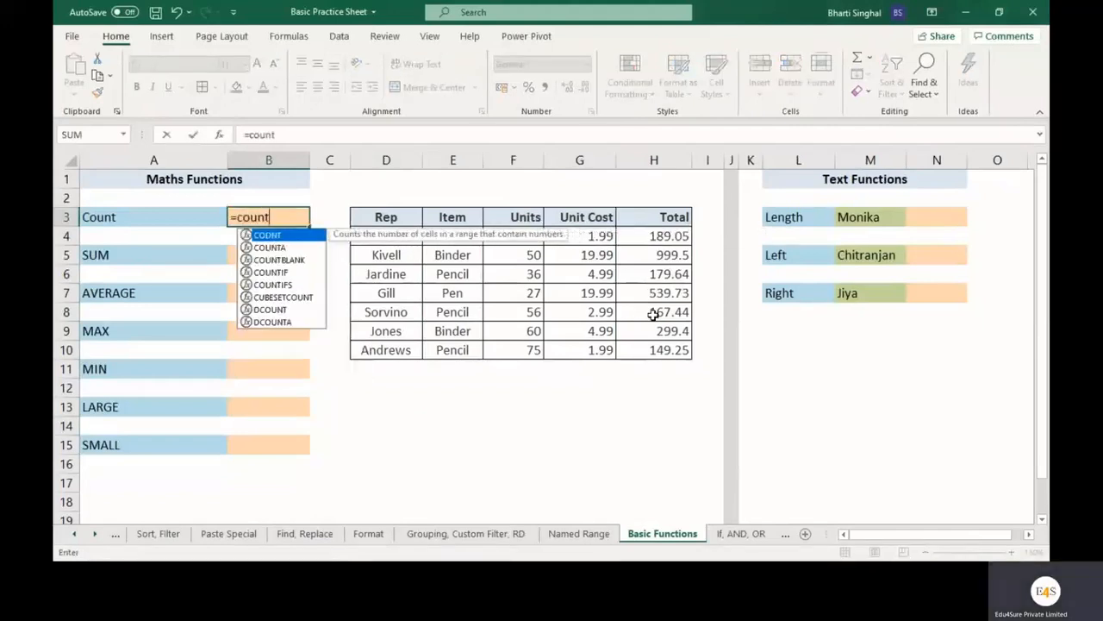
type("(")
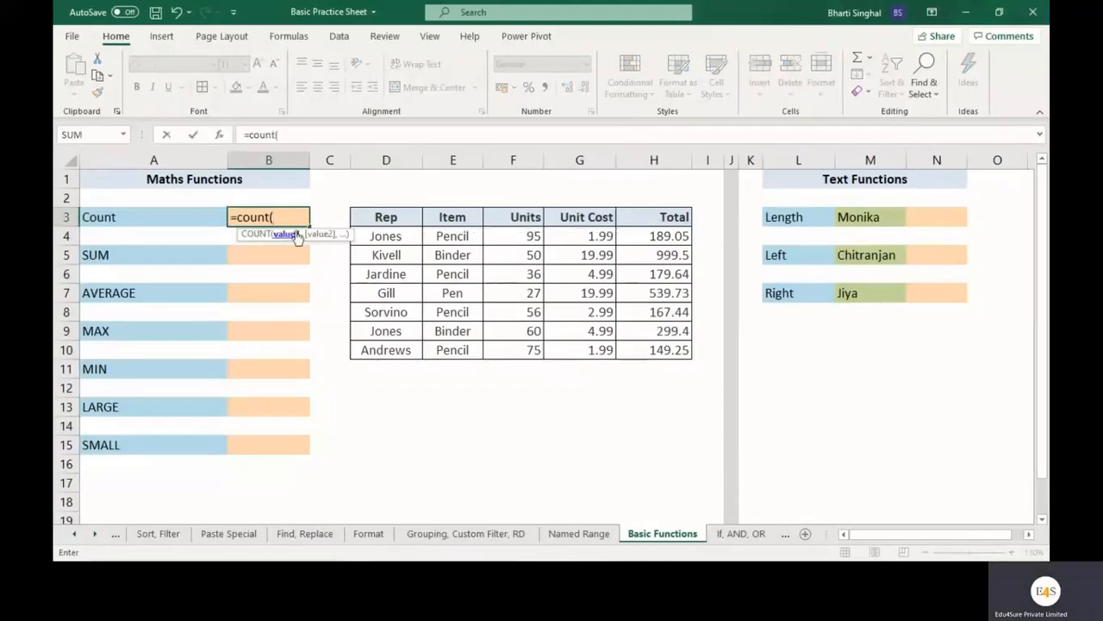
left_click(219, 135)
left_click_drag(795, 244, 604, 247)
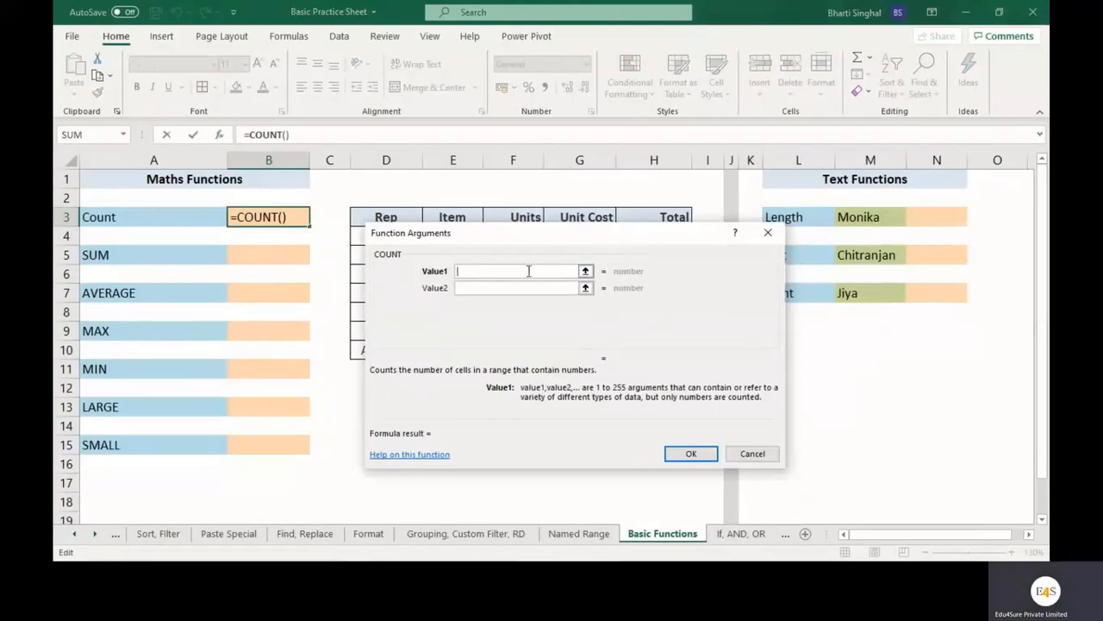
left_click_drag(601, 234, 570, 388)
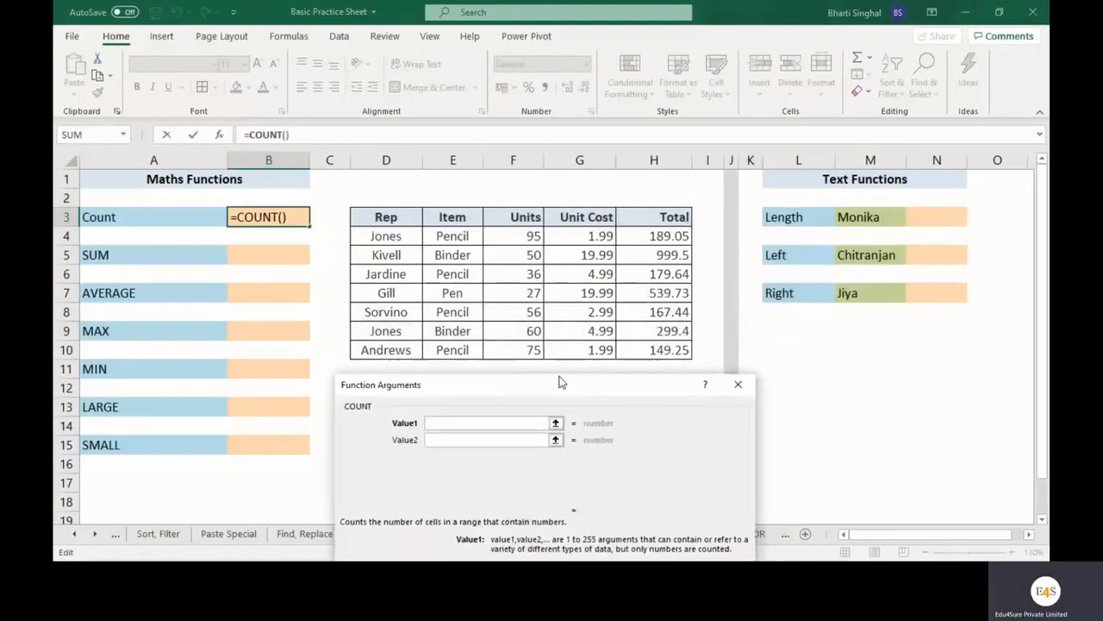
left_click_drag(462, 238, 464, 352)
left_click_drag(533, 392, 527, 309)
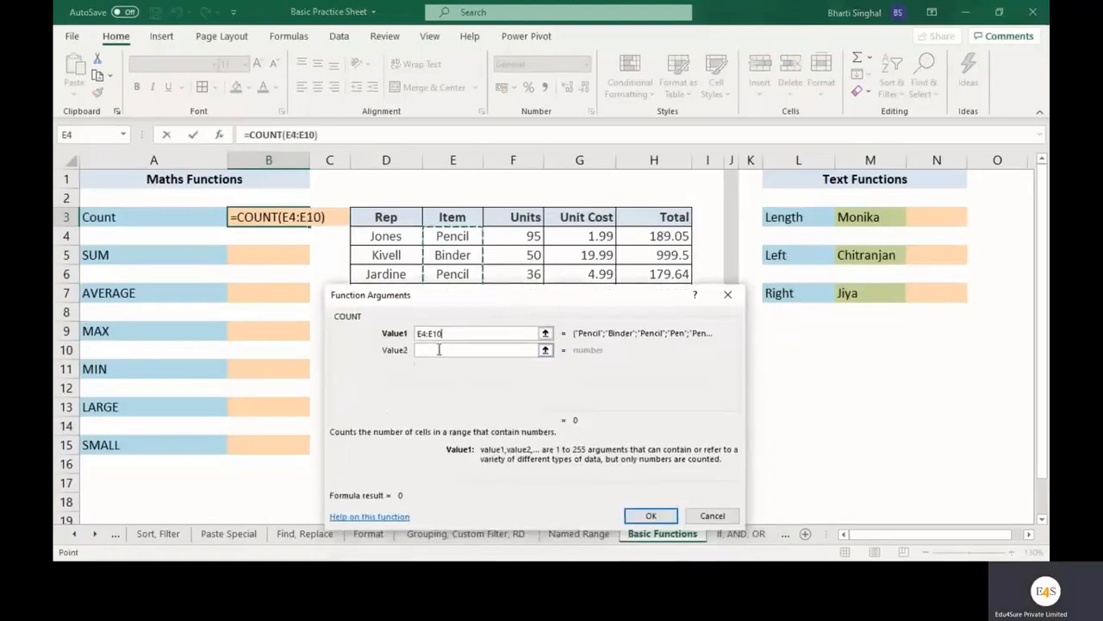
left_click(660, 516)
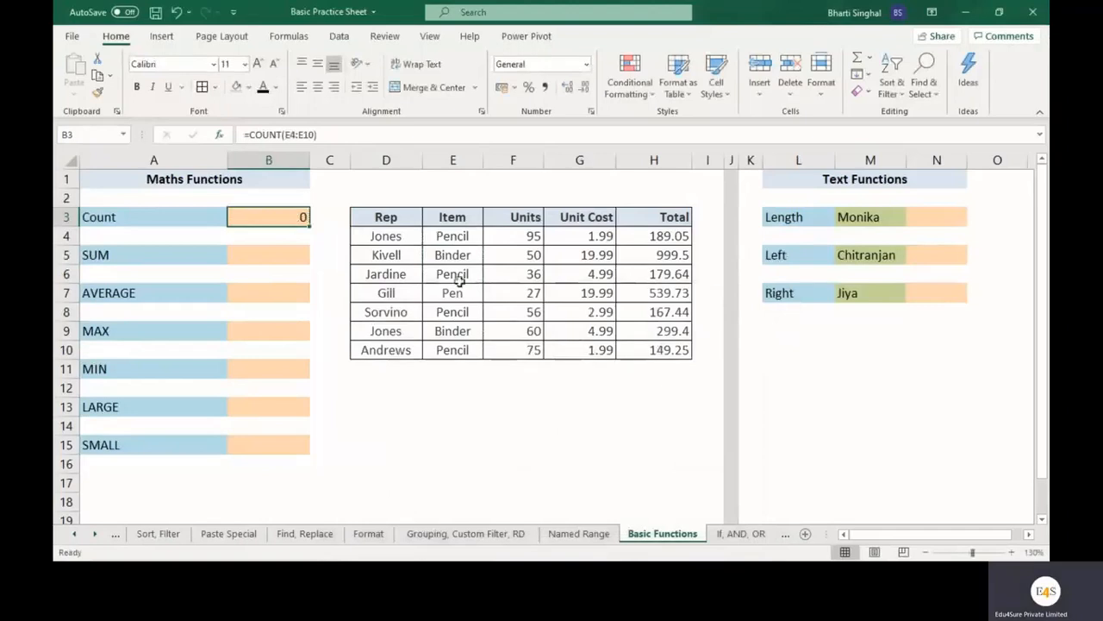
left_click_drag(466, 240, 466, 347)
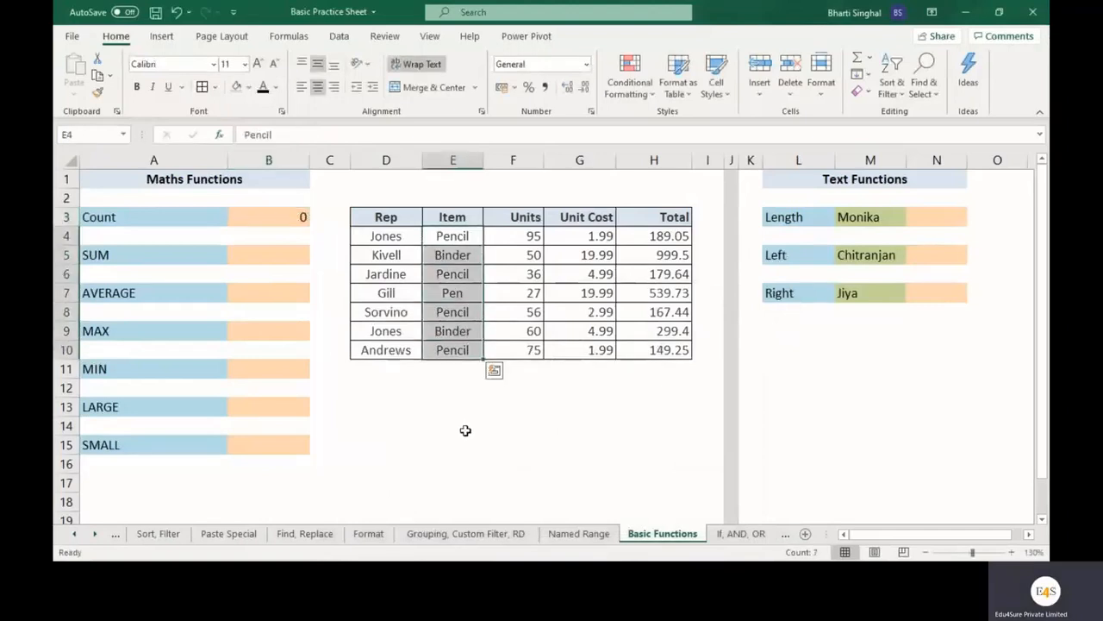
left_click(157, 221)
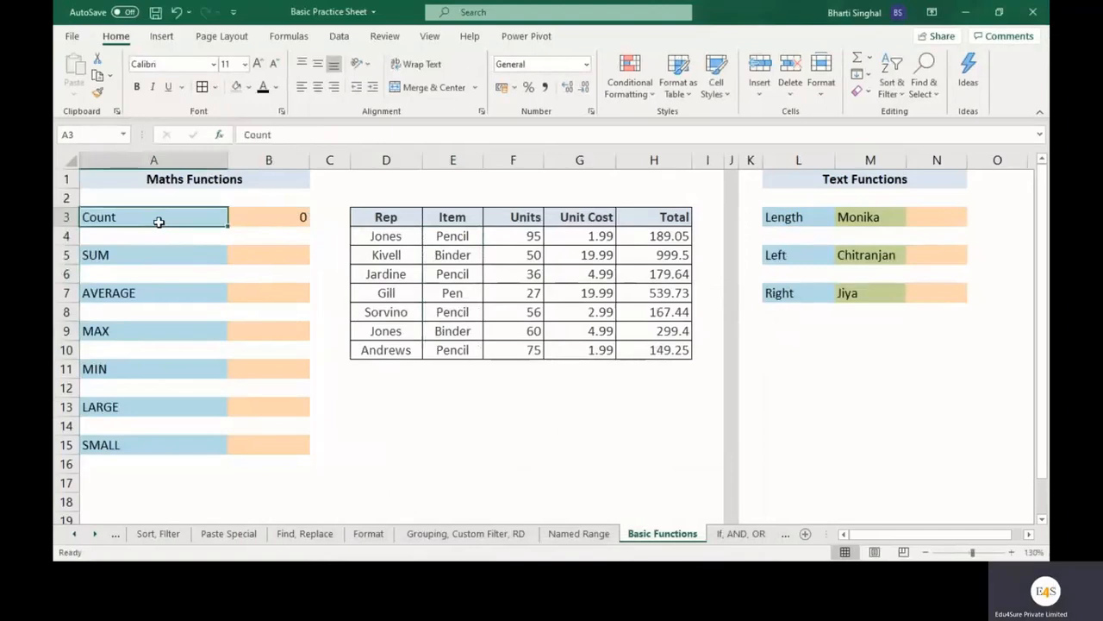
Replace the formula in cell B3 with a COUNT over the Units column's range F4:F10.
left_click(281, 218)
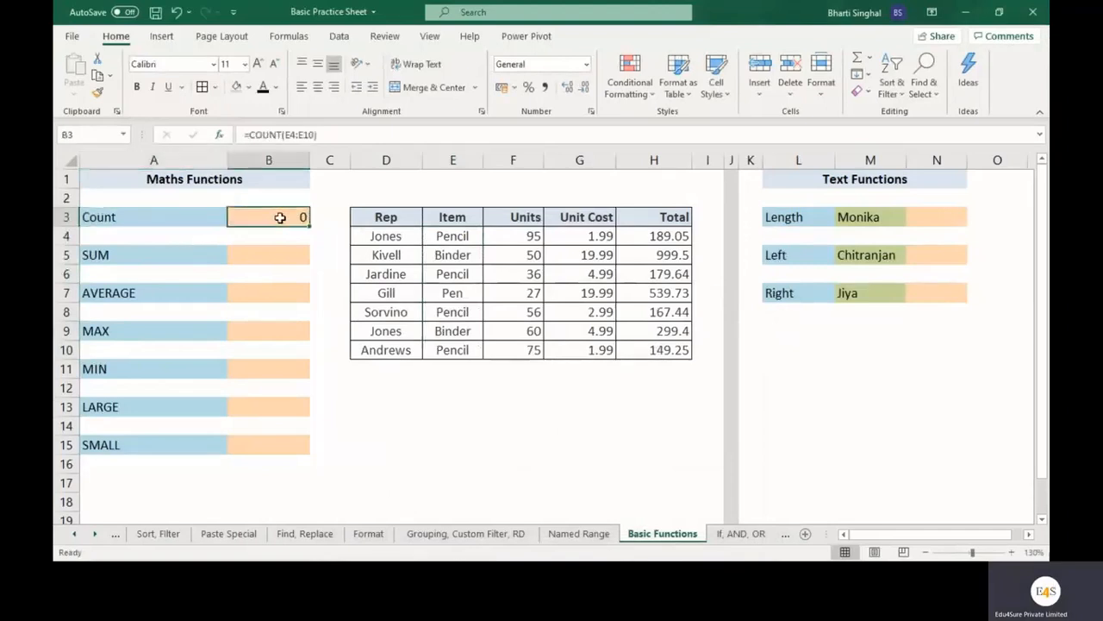
type("=count")
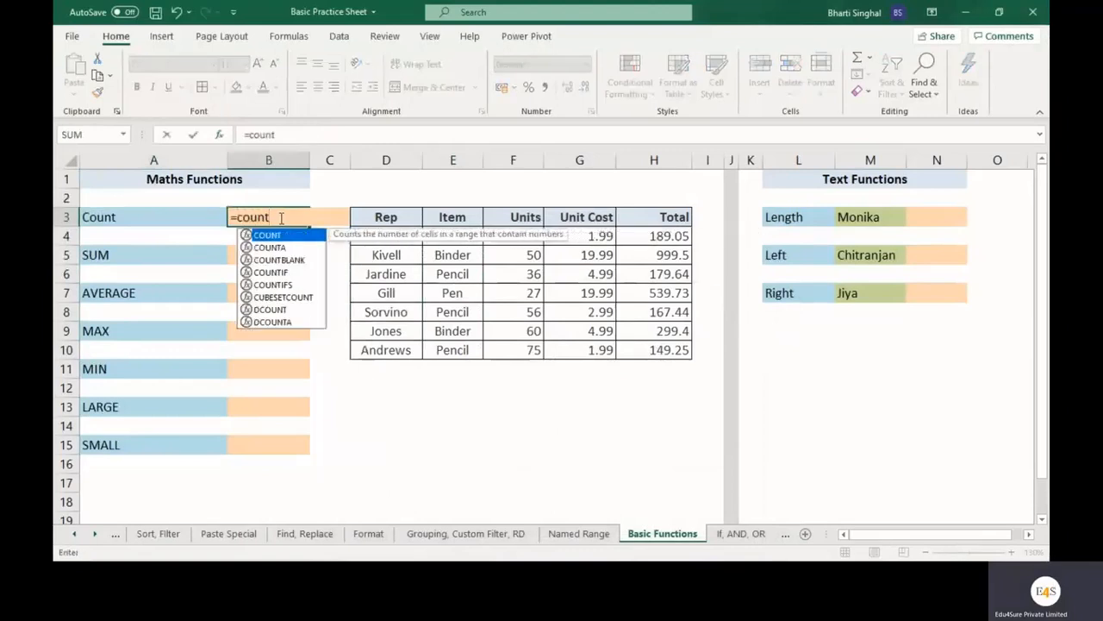
type("(")
left_click(219, 134)
left_click_drag(556, 311, 573, 415)
left_click_drag(522, 236, 520, 349)
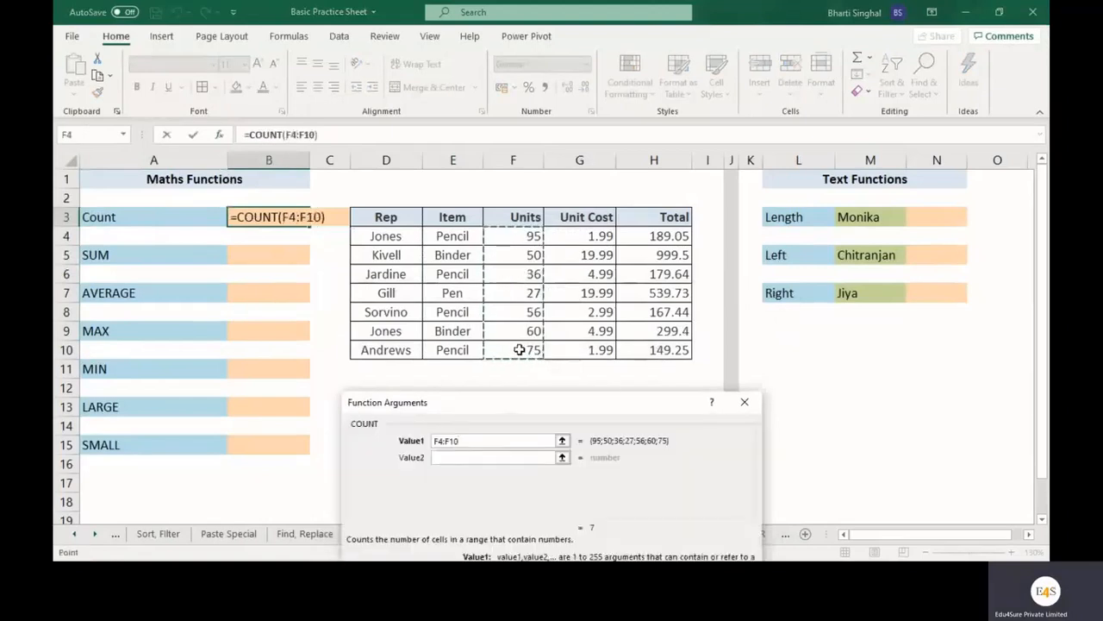
left_click_drag(638, 398, 627, 263)
left_click(658, 487)
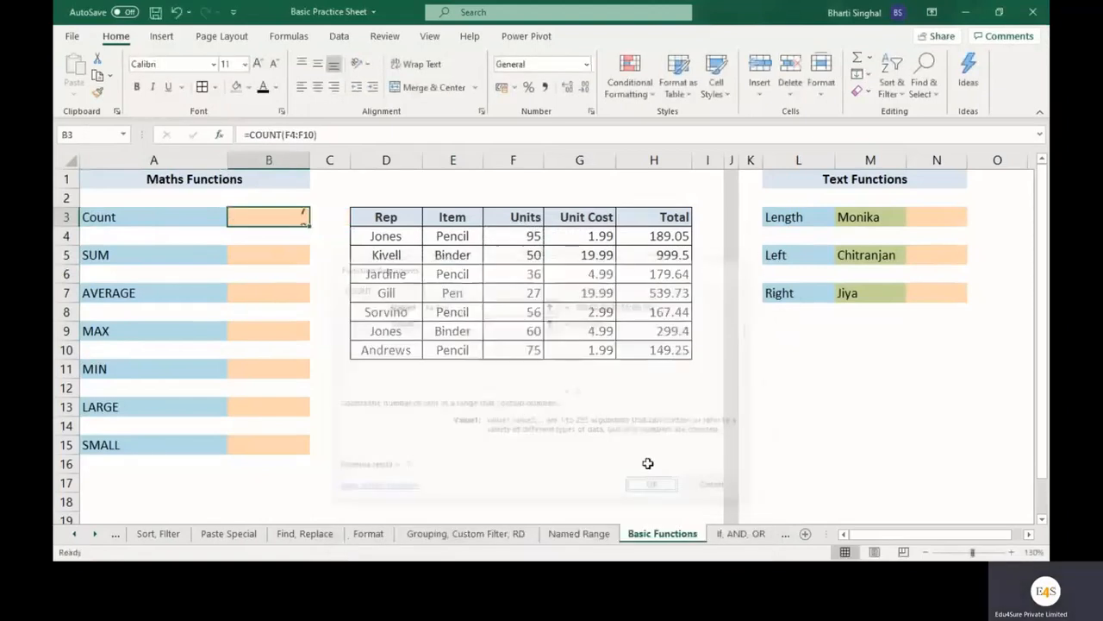
left_click_drag(506, 229, 500, 351)
left_click(534, 407)
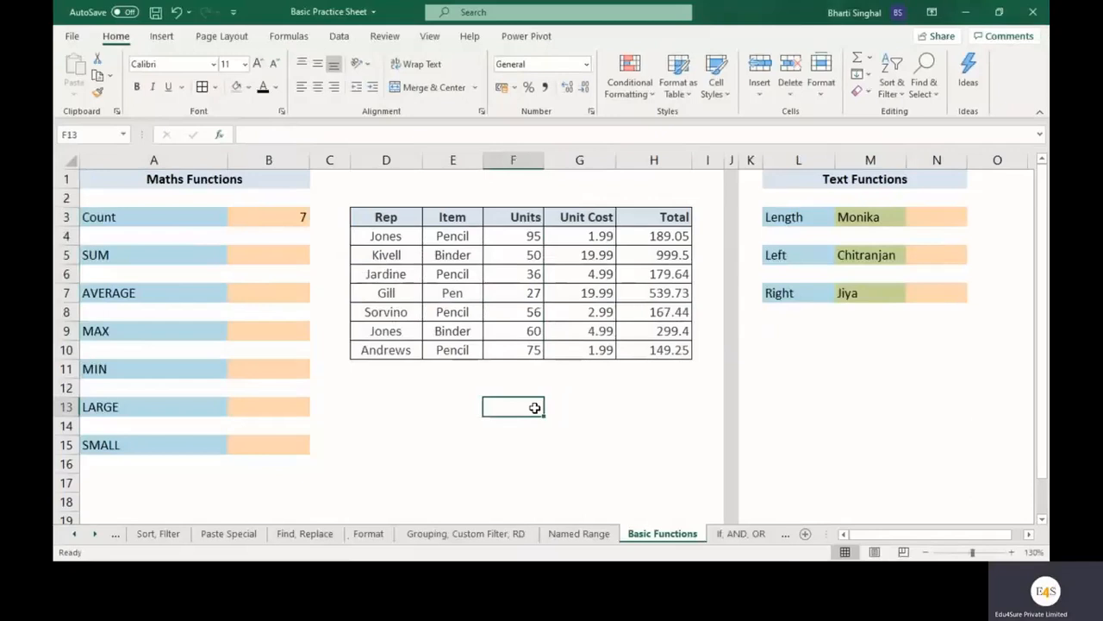
left_click_drag(534, 239, 526, 361)
left_click_drag(453, 236, 462, 361)
left_click(493, 425)
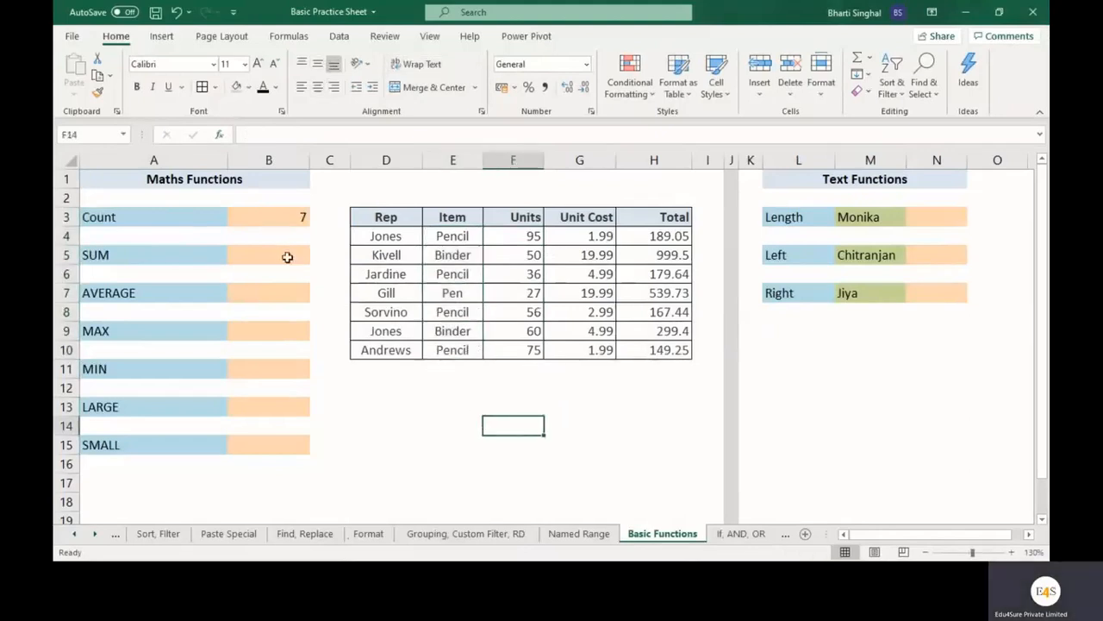
Enter a SUM formula in cell B5 that adds the Total column's range H4:H10.
left_click(281, 258)
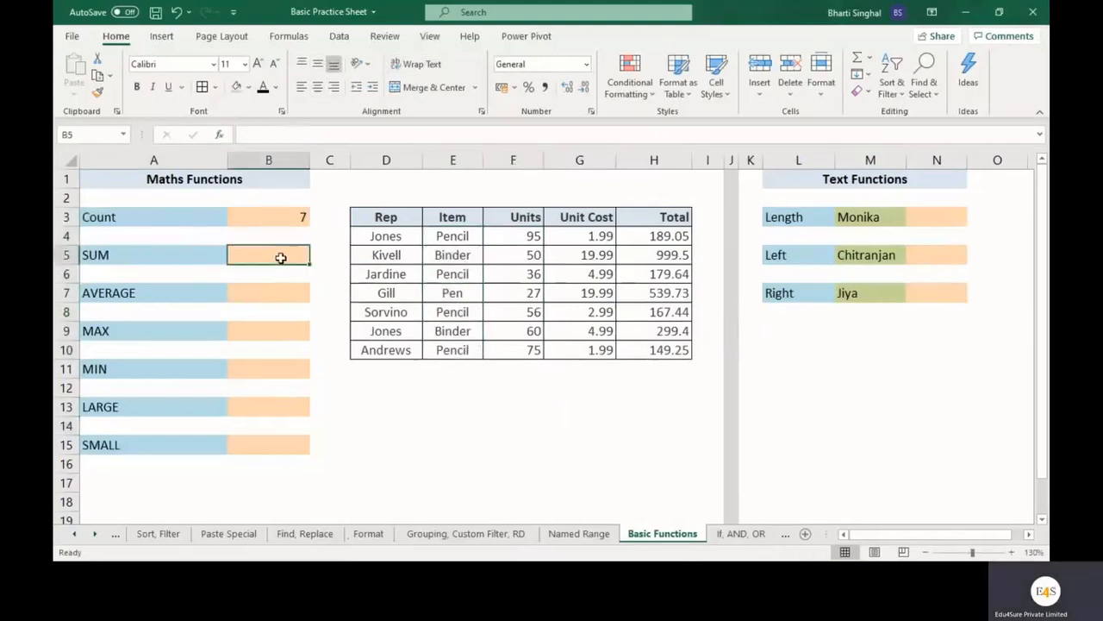
type("=sum(")
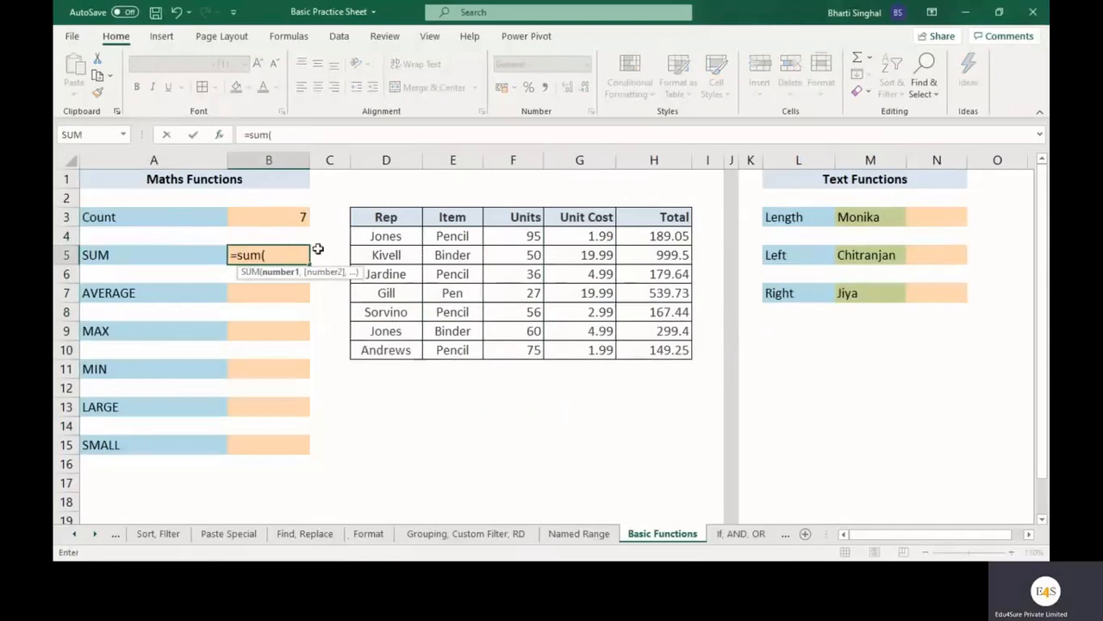
left_click(220, 136)
left_click_drag(532, 269, 556, 414)
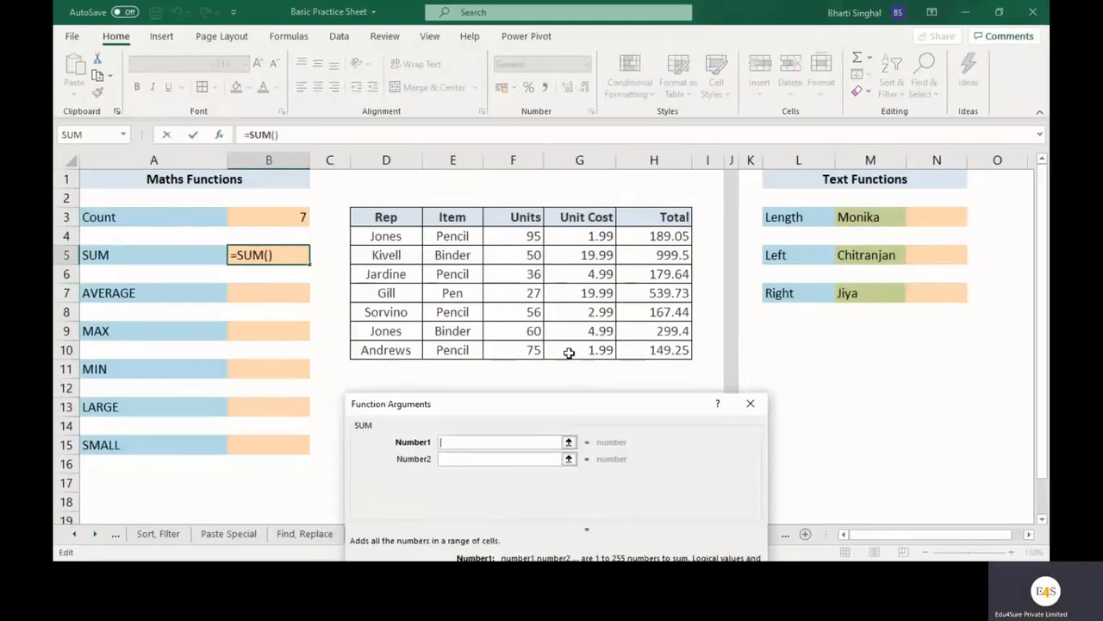
left_click_drag(657, 237, 657, 351)
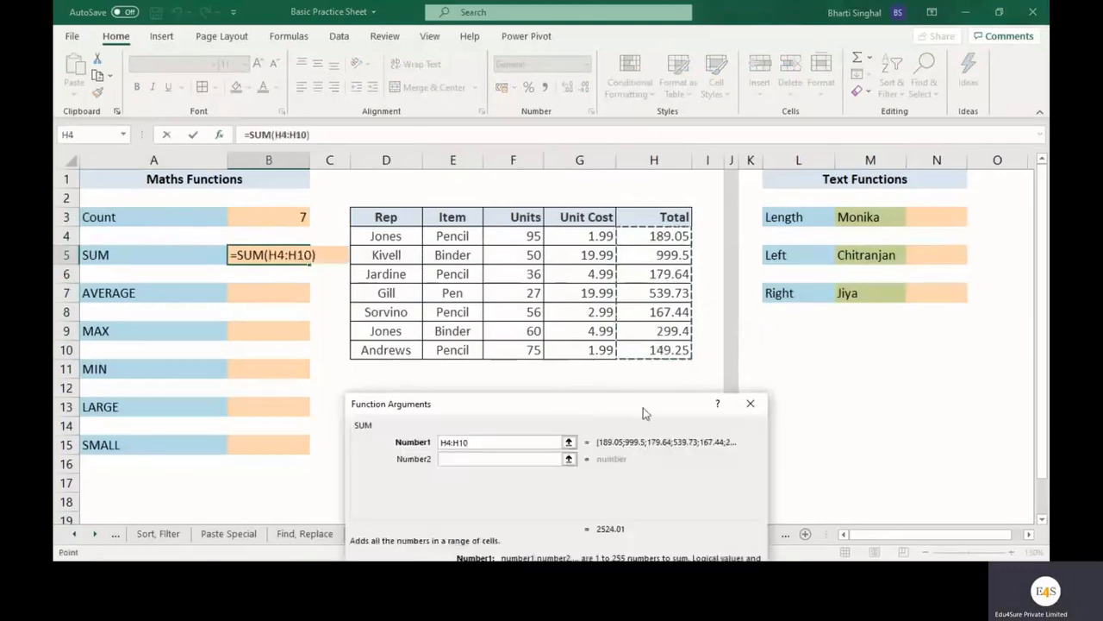
left_click(668, 544)
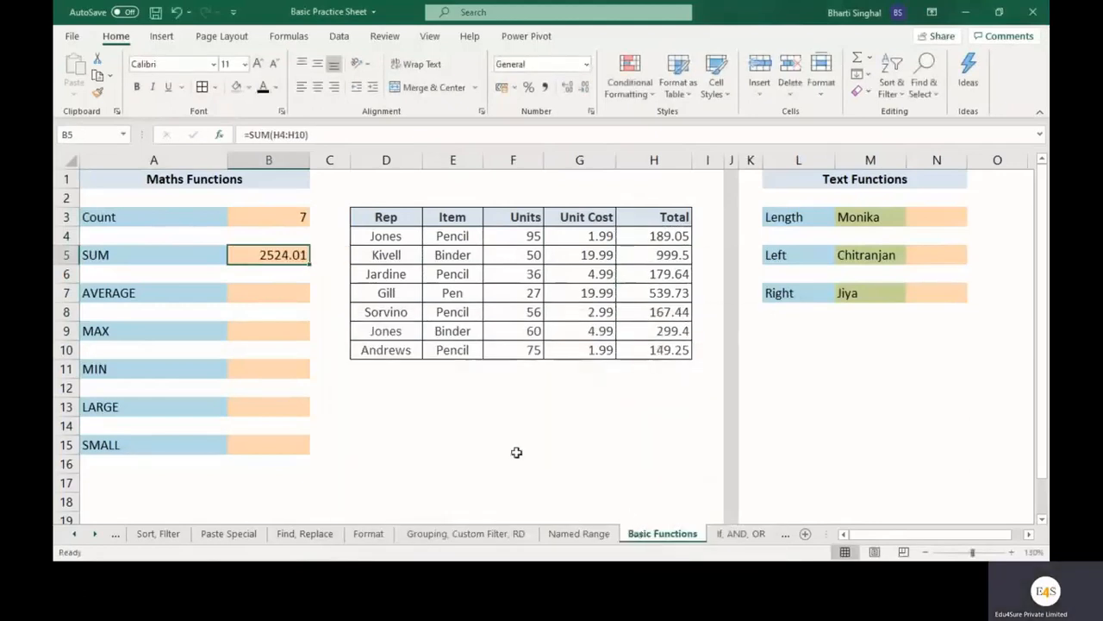
left_click_drag(646, 242, 658, 345)
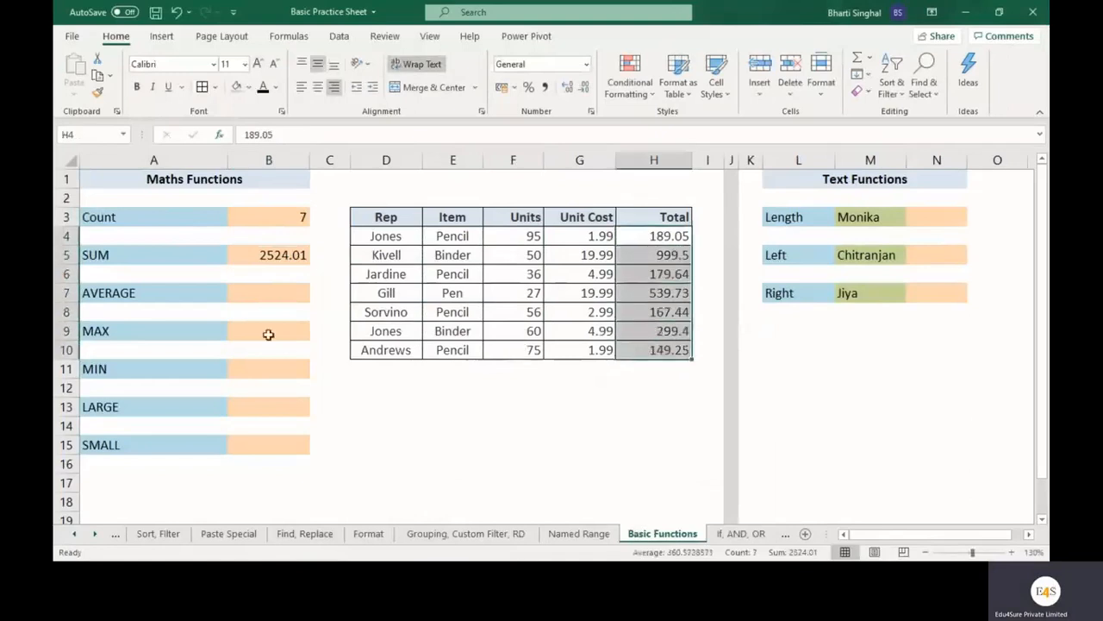
left_click(293, 250)
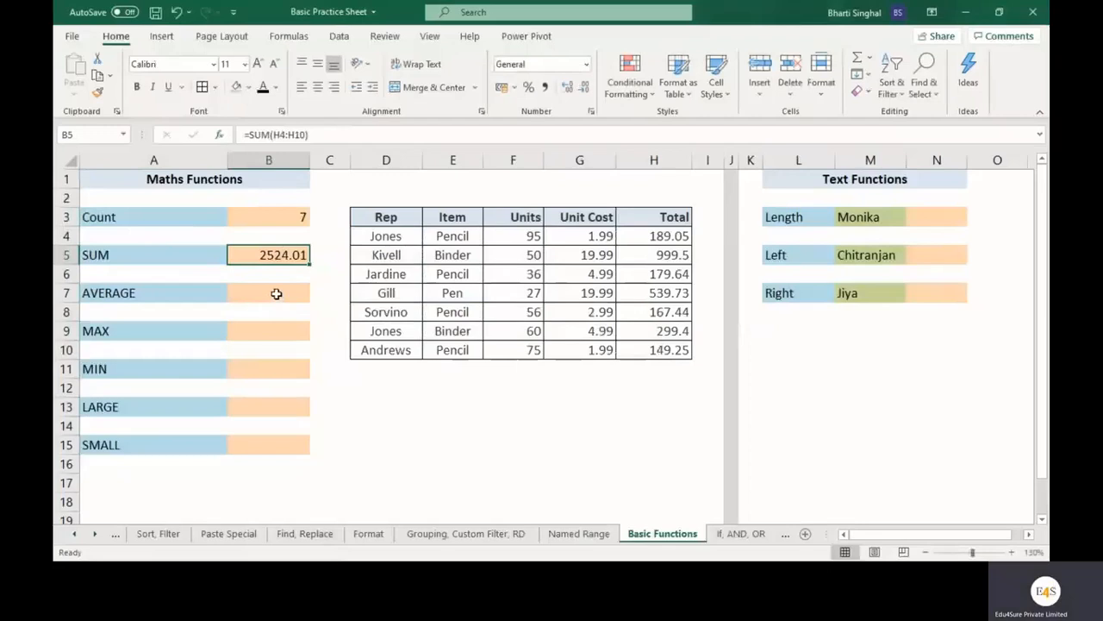
Enter an AVERAGE formula in cell B7 over the Total column's range H4:H10.
left_click(276, 294)
type("=a")
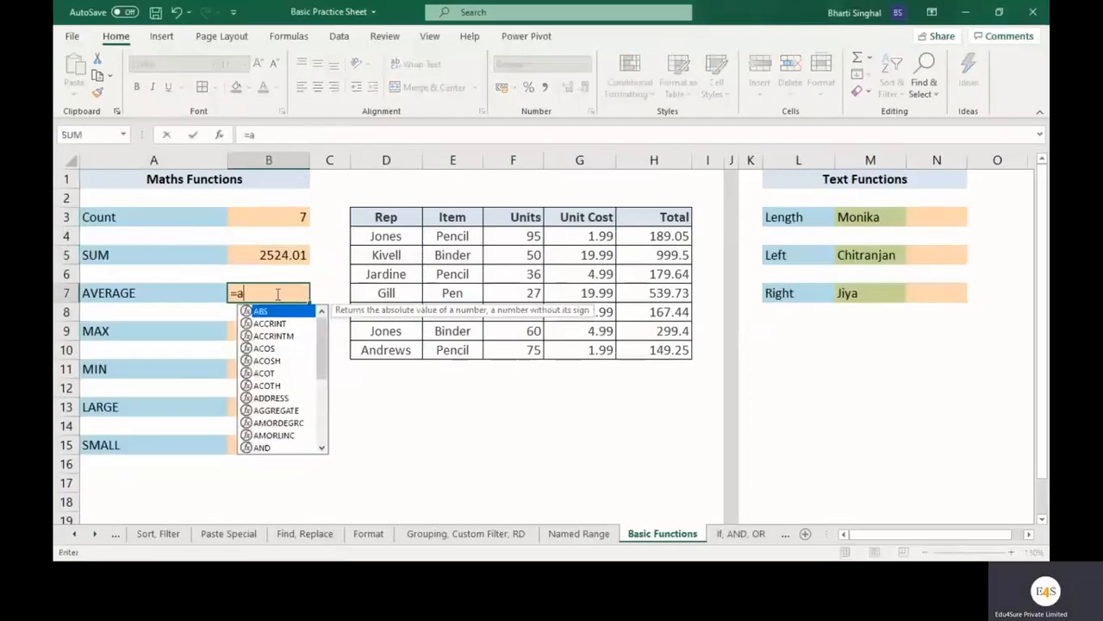
type("verage(")
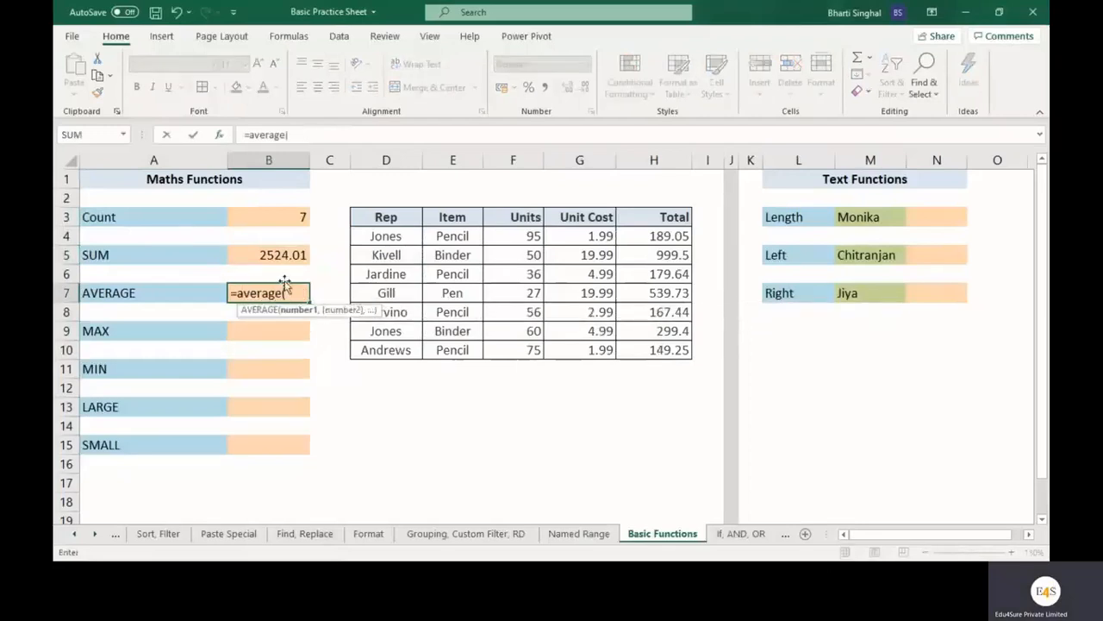
left_click(220, 136)
left_click_drag(604, 312, 608, 406)
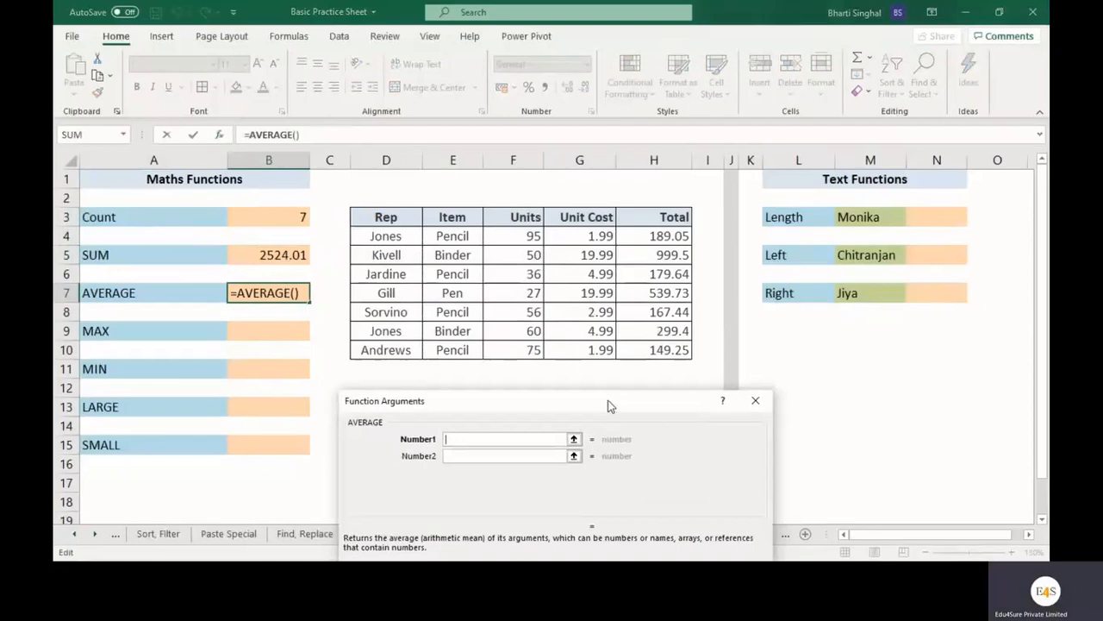
left_click_drag(653, 235, 654, 350)
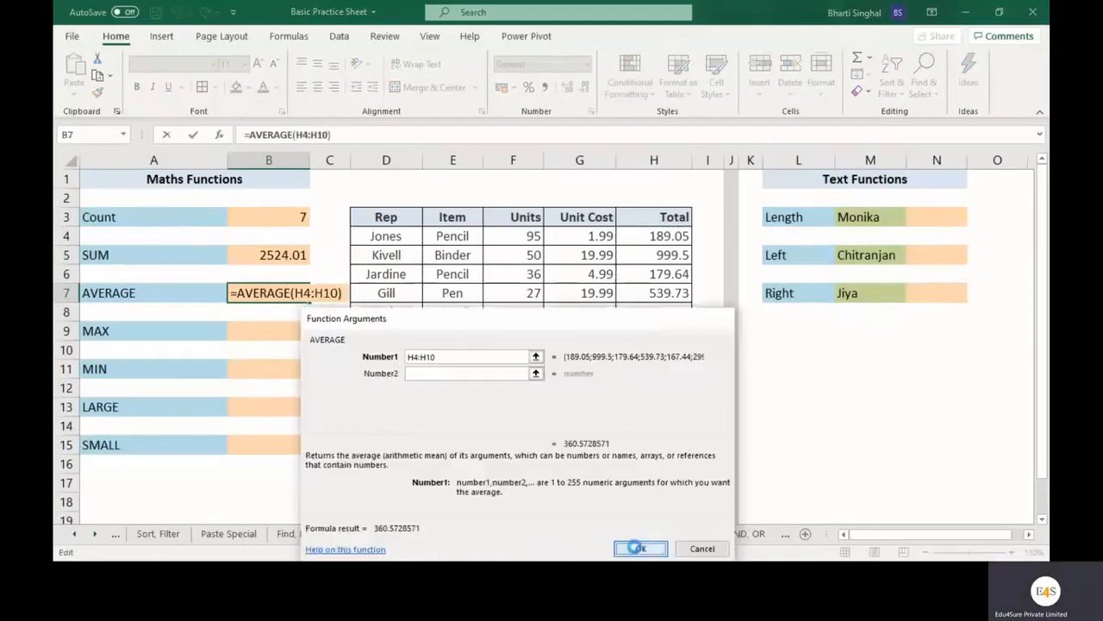
left_click(637, 549)
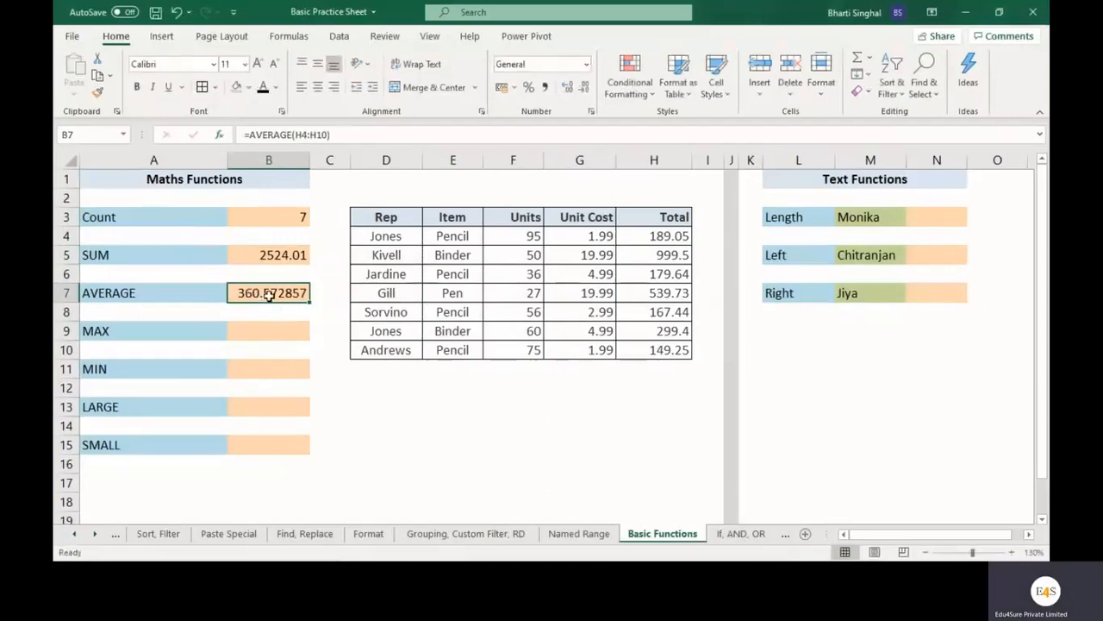
left_click_drag(653, 237, 673, 351)
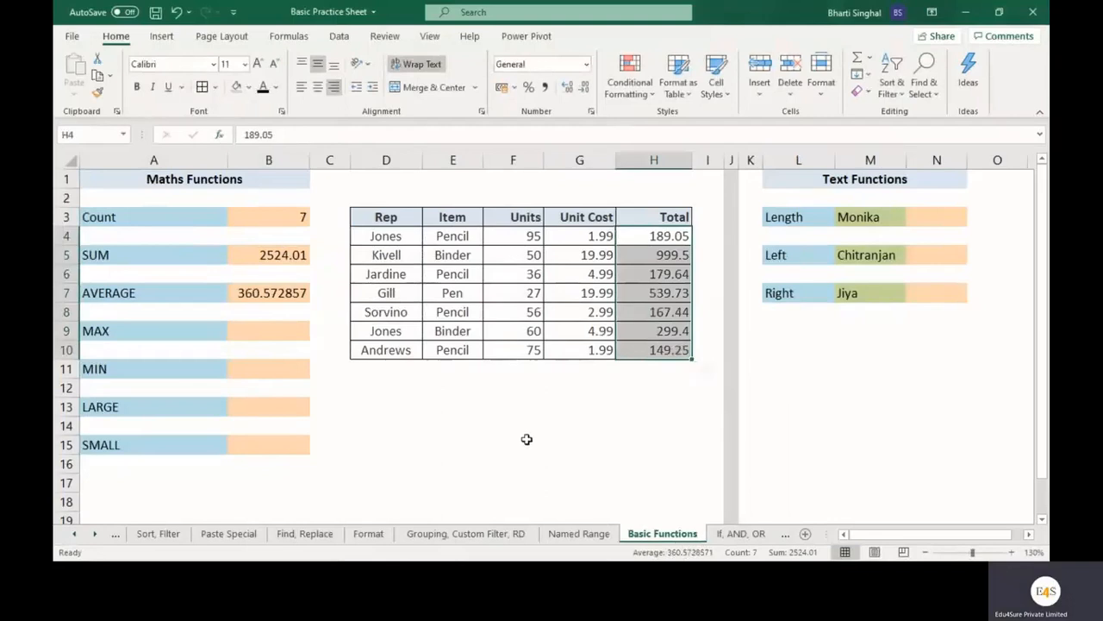
left_click(482, 421)
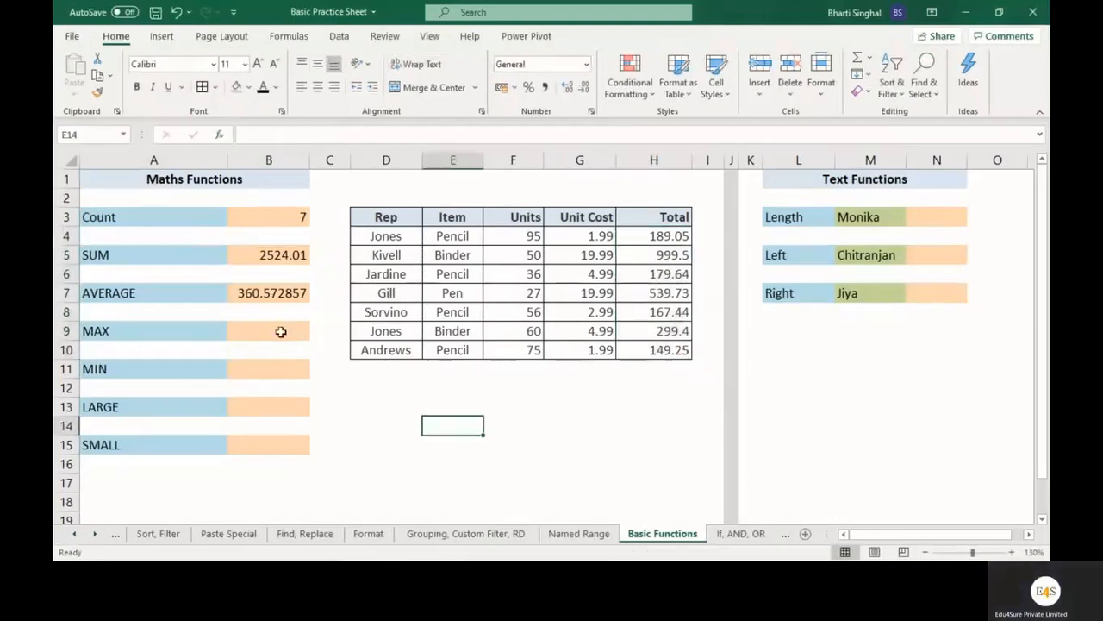
Enter a MAX formula in cell B9 over the Total column's range H4:H10.
left_click(281, 330)
type("=")
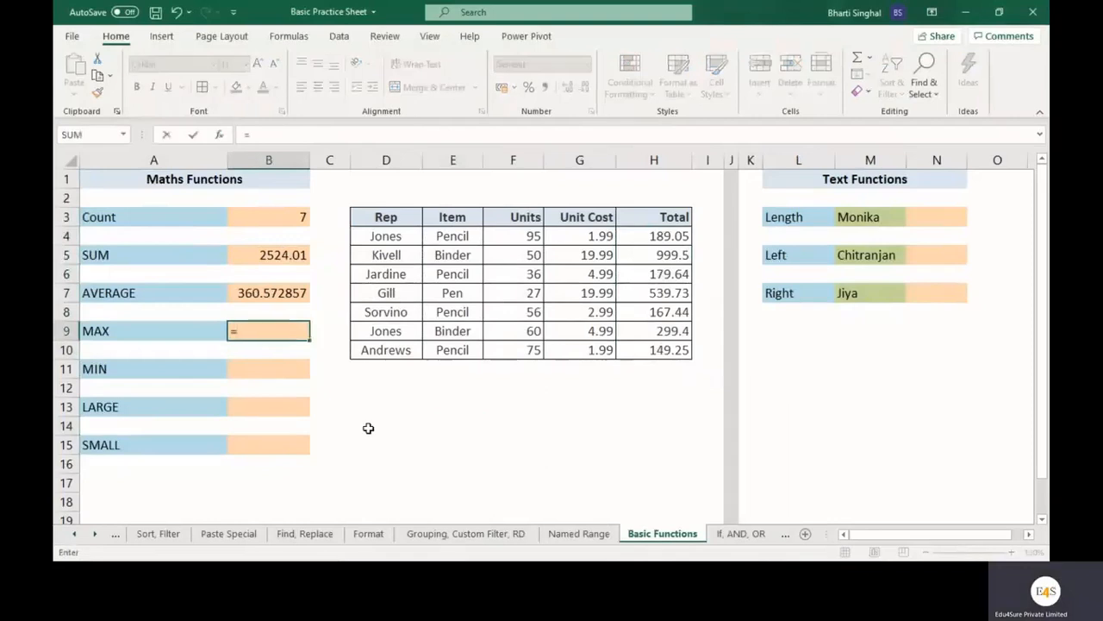
type("max")
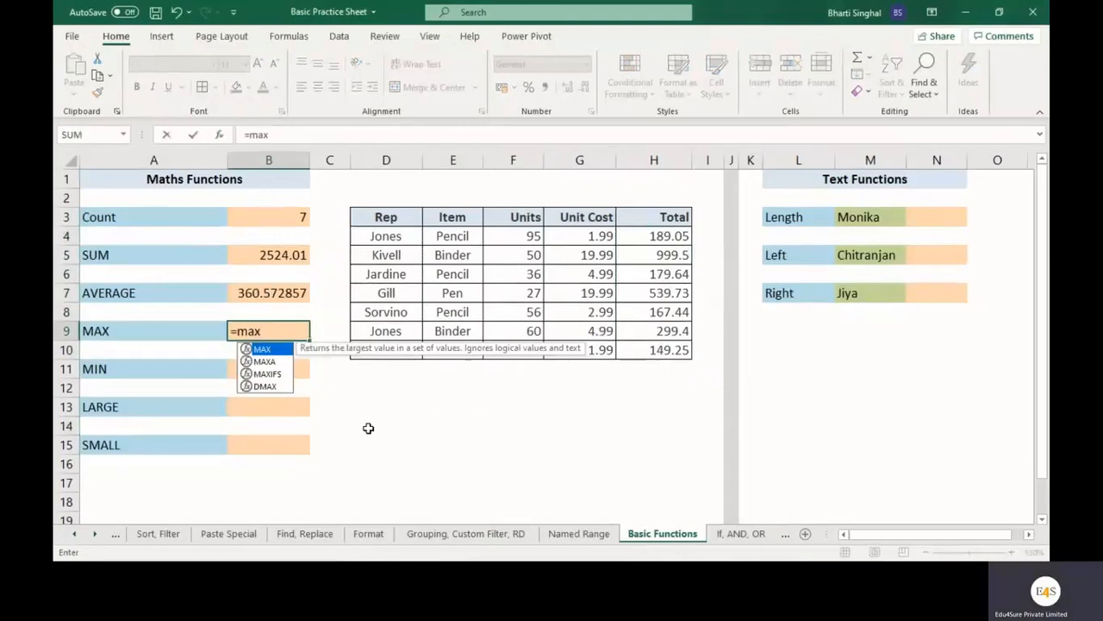
type("(")
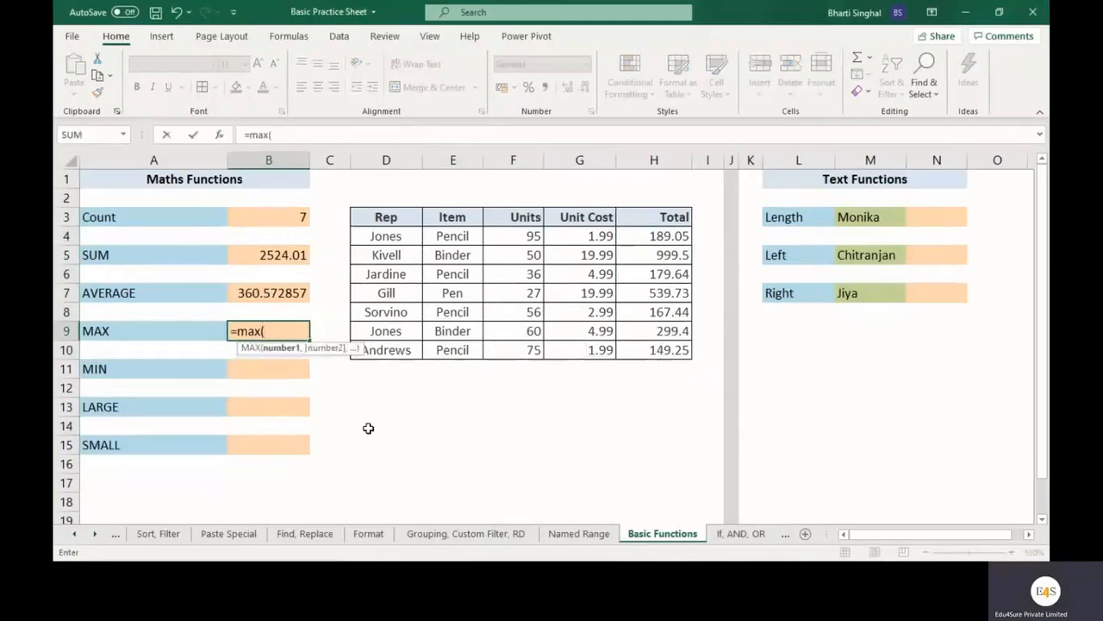
left_click(219, 135)
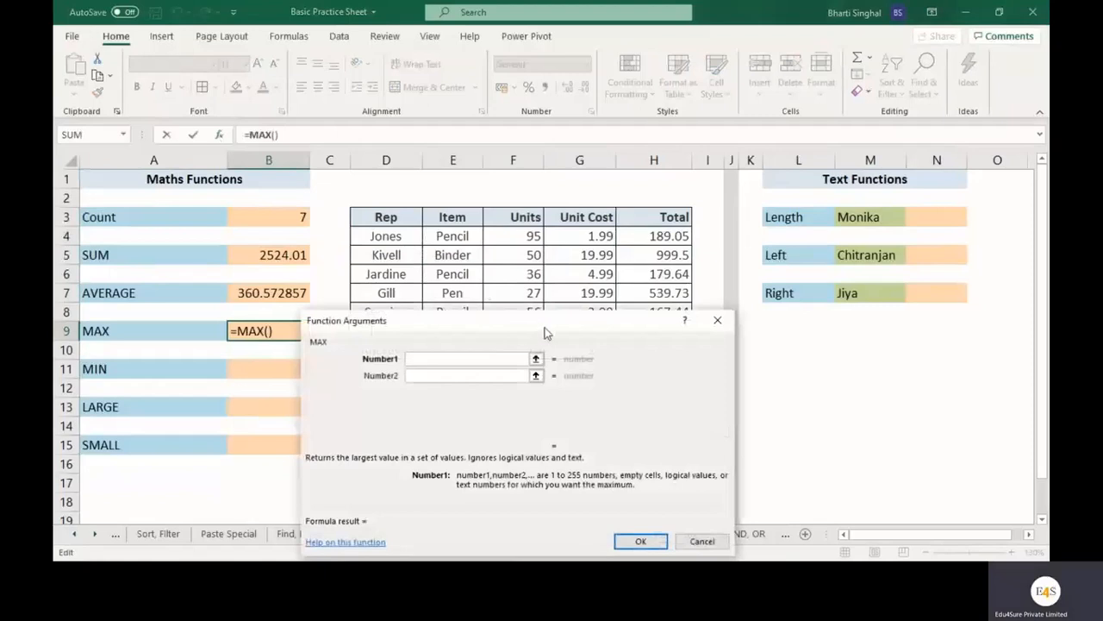
left_click_drag(545, 332, 552, 425)
left_click_drag(655, 236, 655, 351)
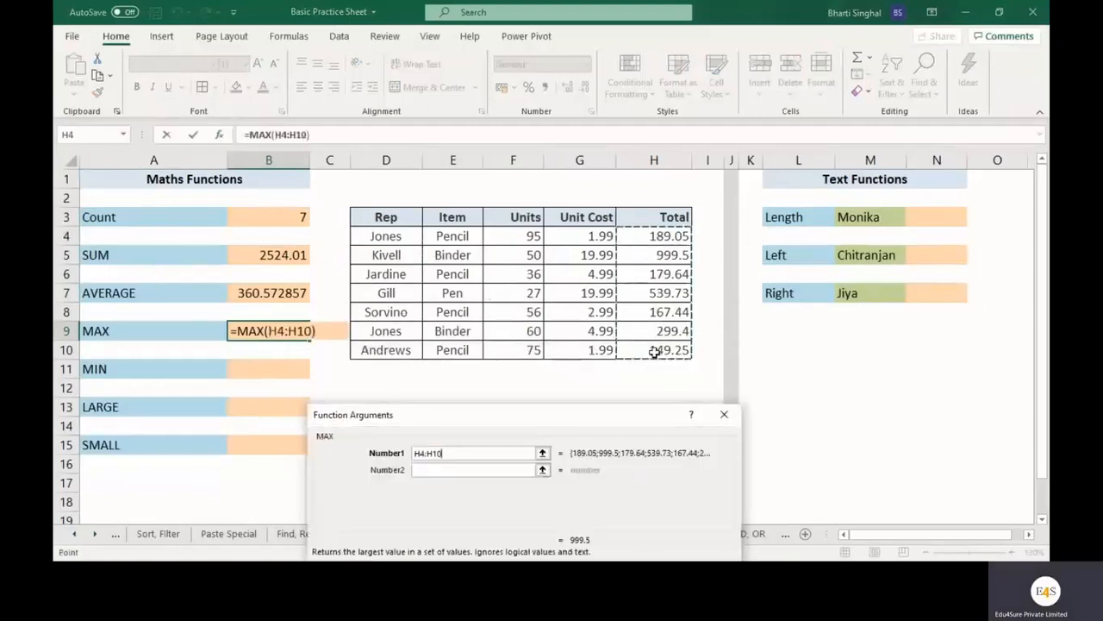
left_click_drag(570, 422, 566, 257)
left_click(625, 475)
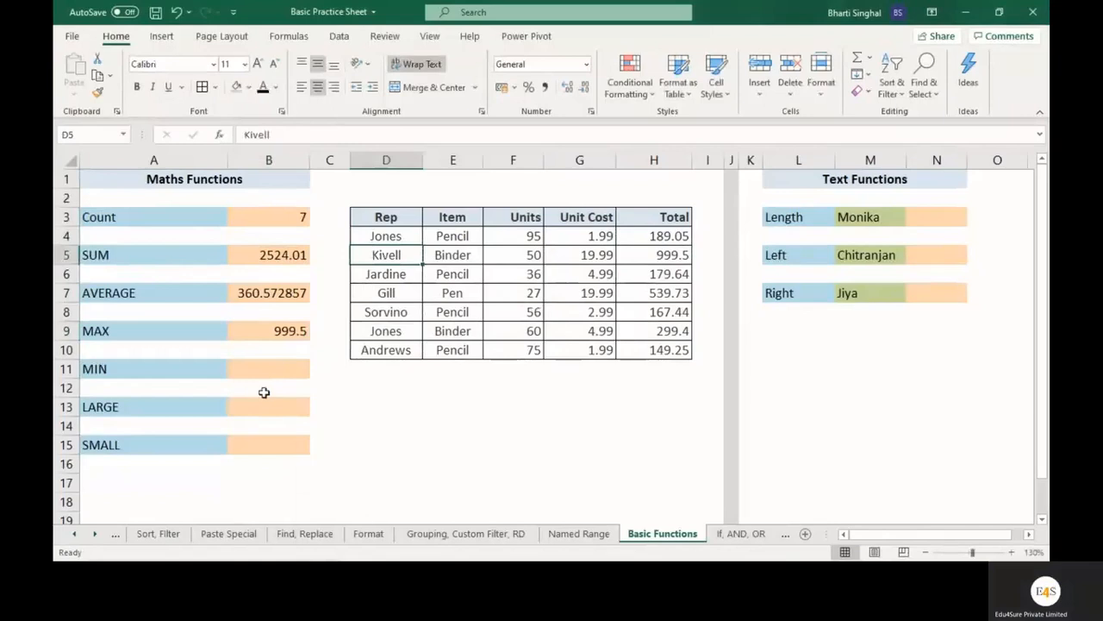
Enter a MIN formula in cell B11 over the Total column's range H4:H10 and check it against the sales table.
left_click(290, 371)
type("=min(")
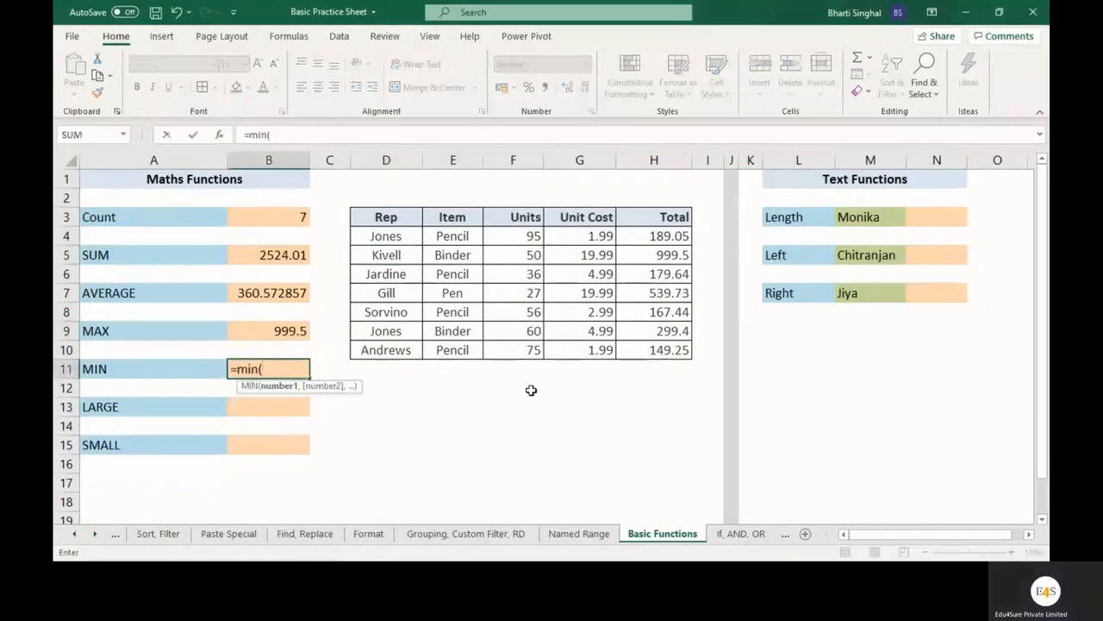
left_click_drag(649, 240, 655, 351)
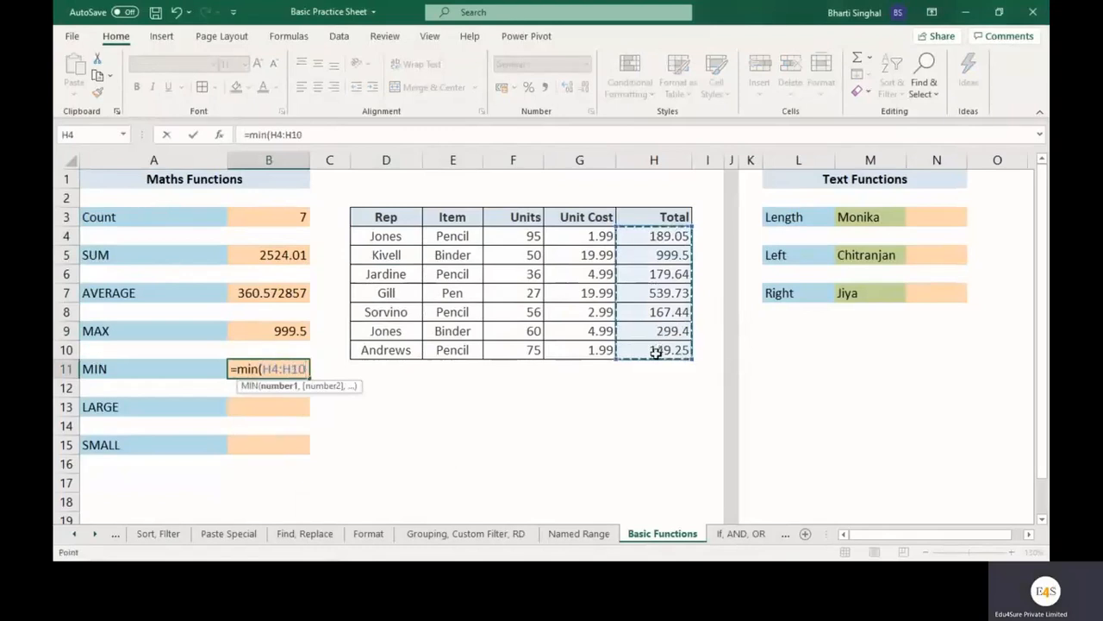
key("Return")
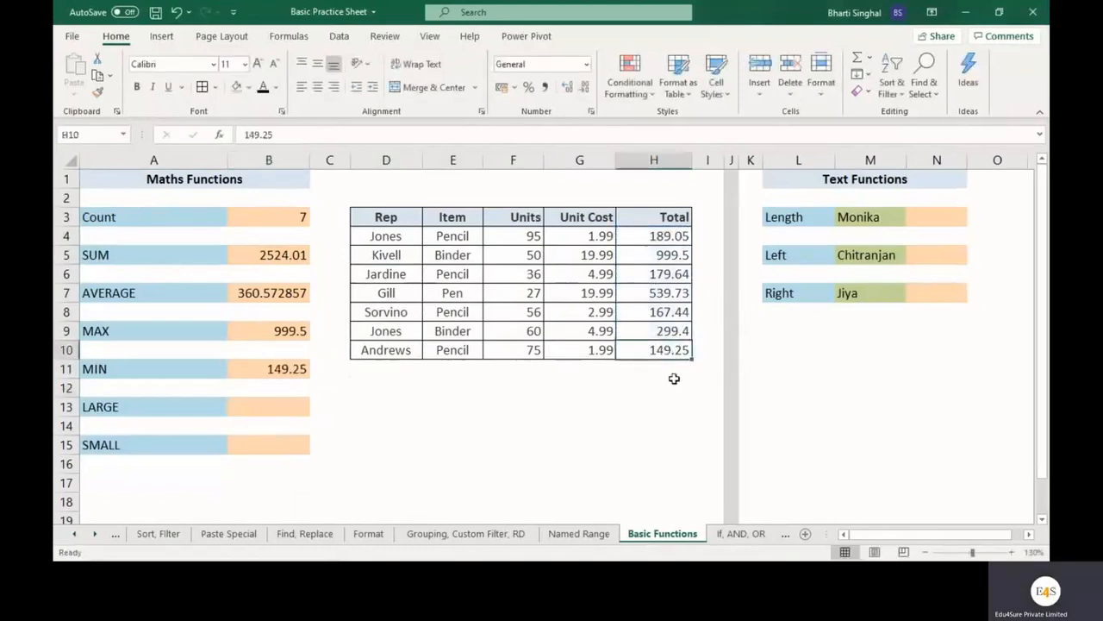
left_click(668, 351)
left_click(388, 352)
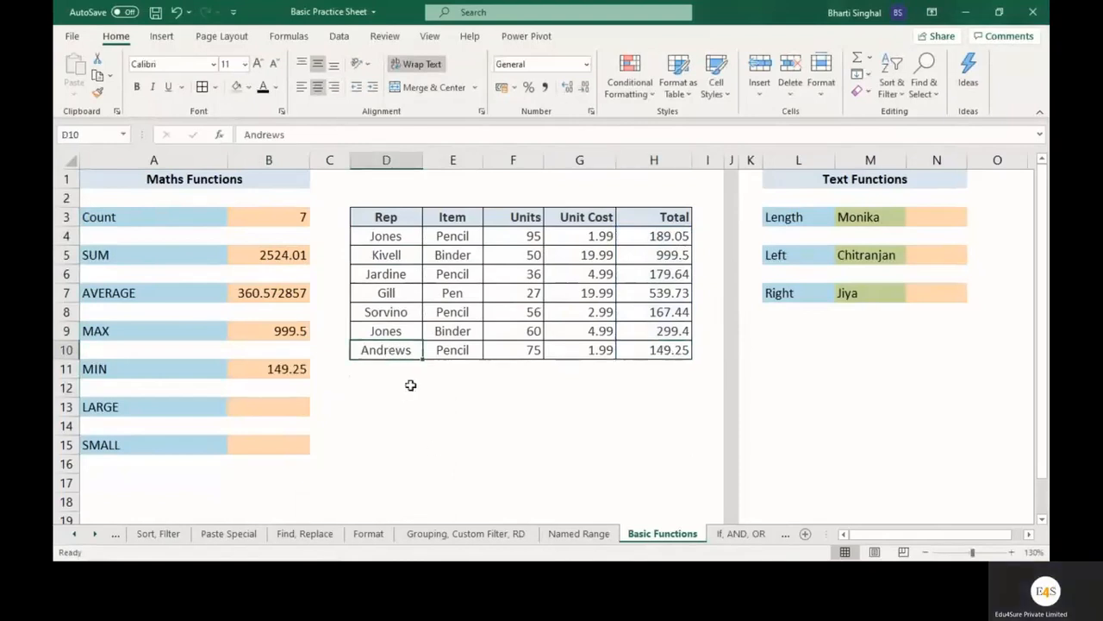
Enter a LARGE formula in cell B13 over the Total range H4:H10 with K set to 2.
left_click_drag(184, 409, 172, 451)
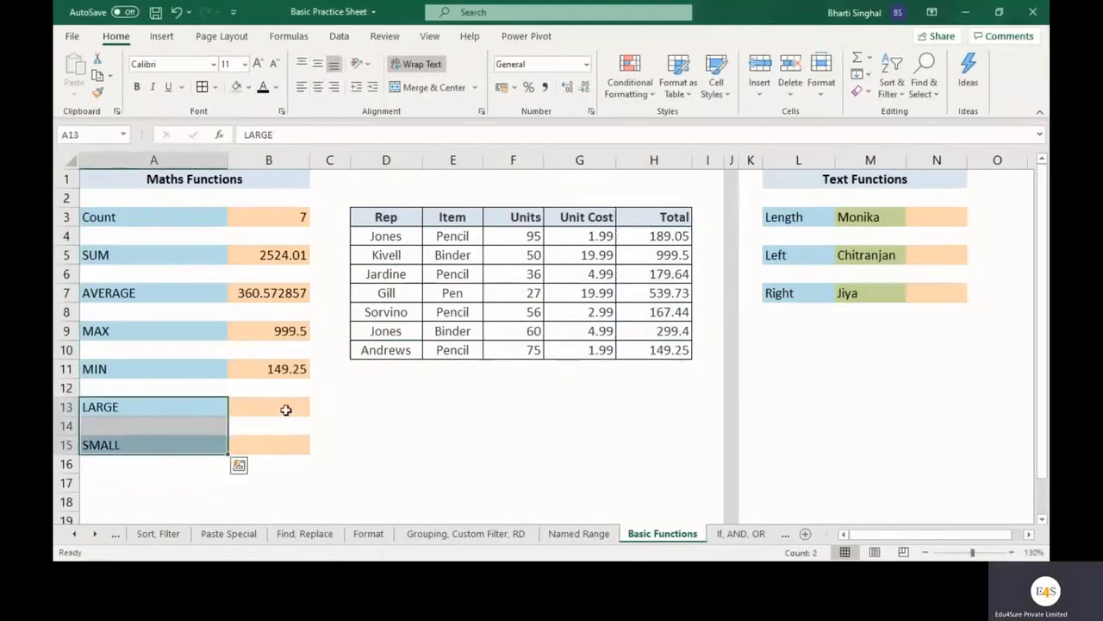
left_click(286, 409)
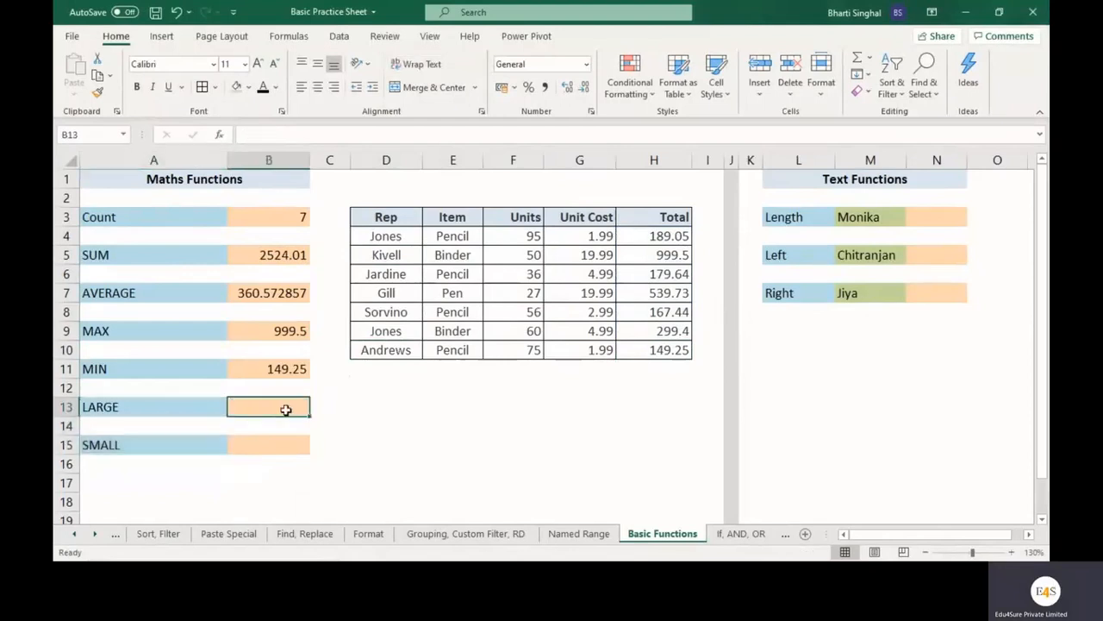
type("=large(")
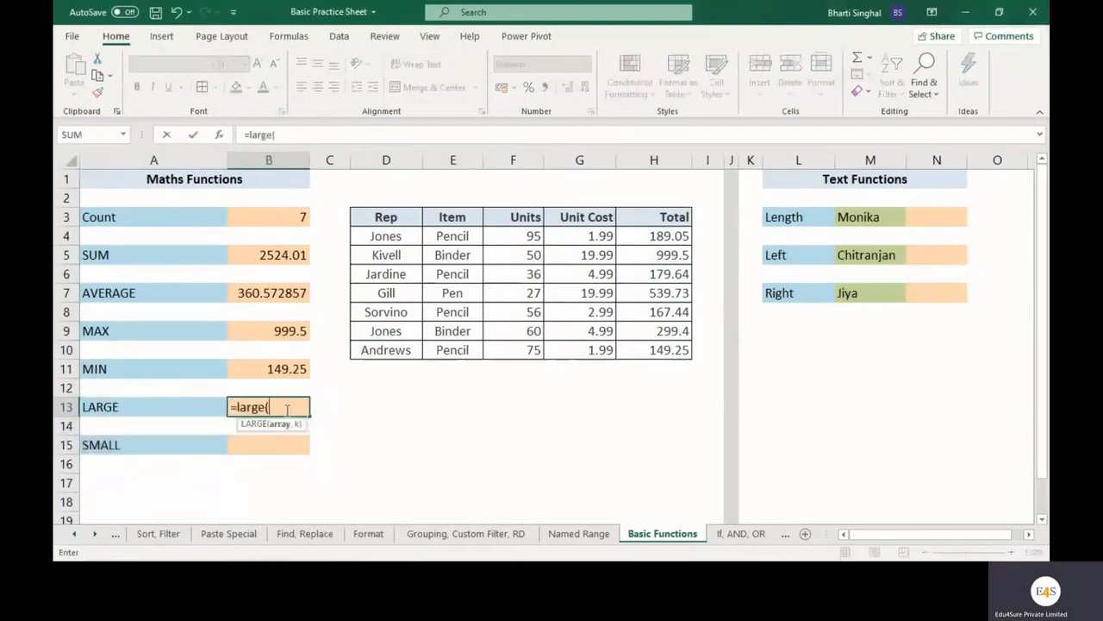
left_click(219, 135)
left_click_drag(627, 304, 638, 395)
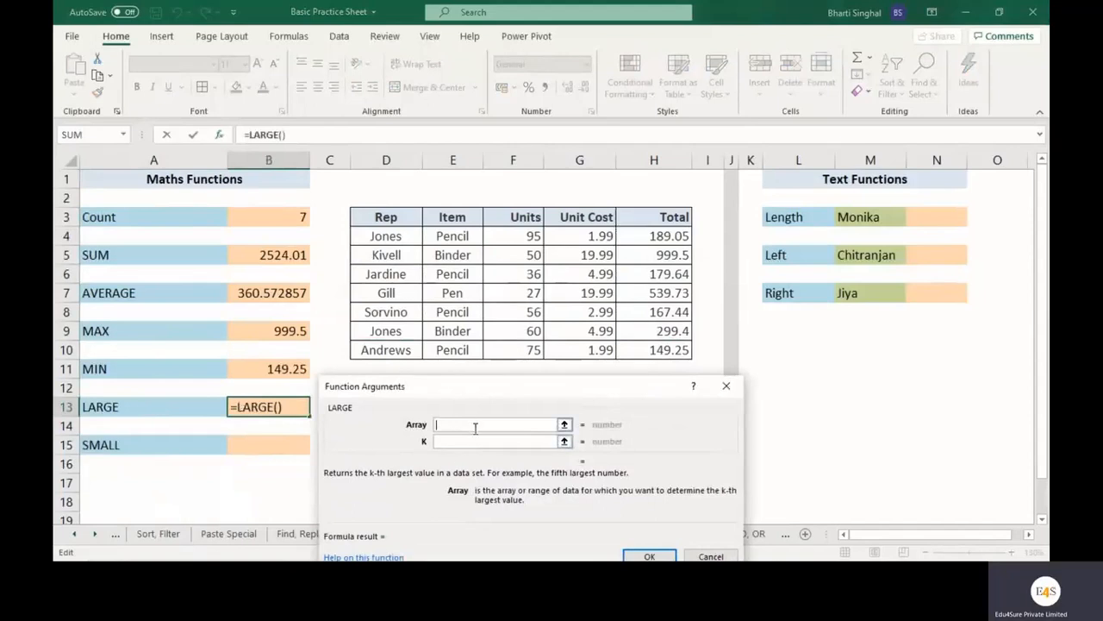
left_click_drag(664, 235, 663, 356)
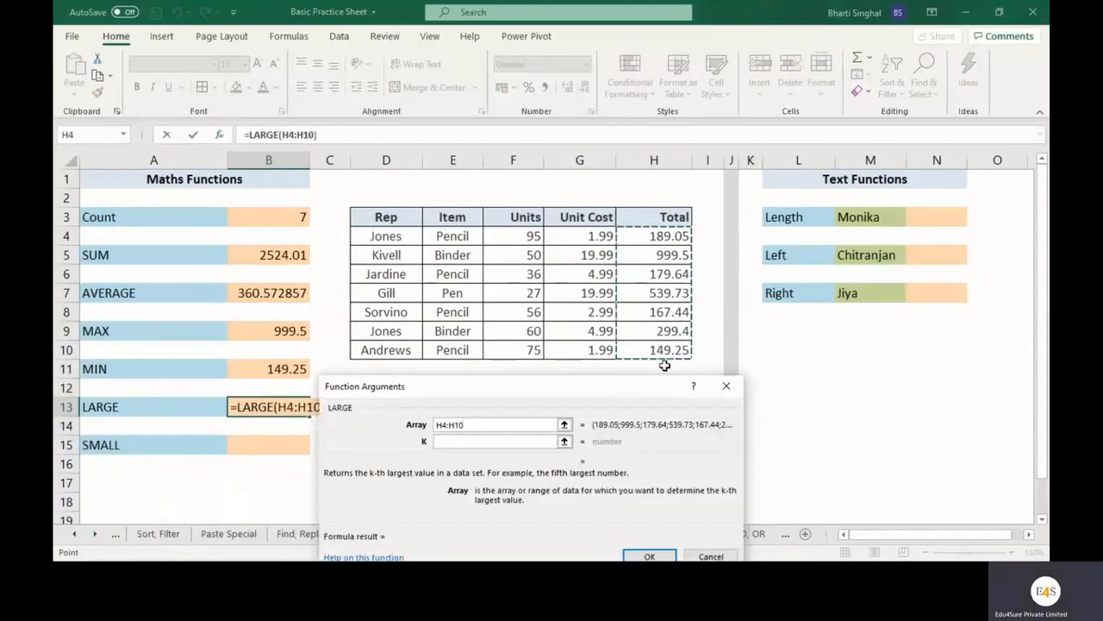
left_click(485, 441)
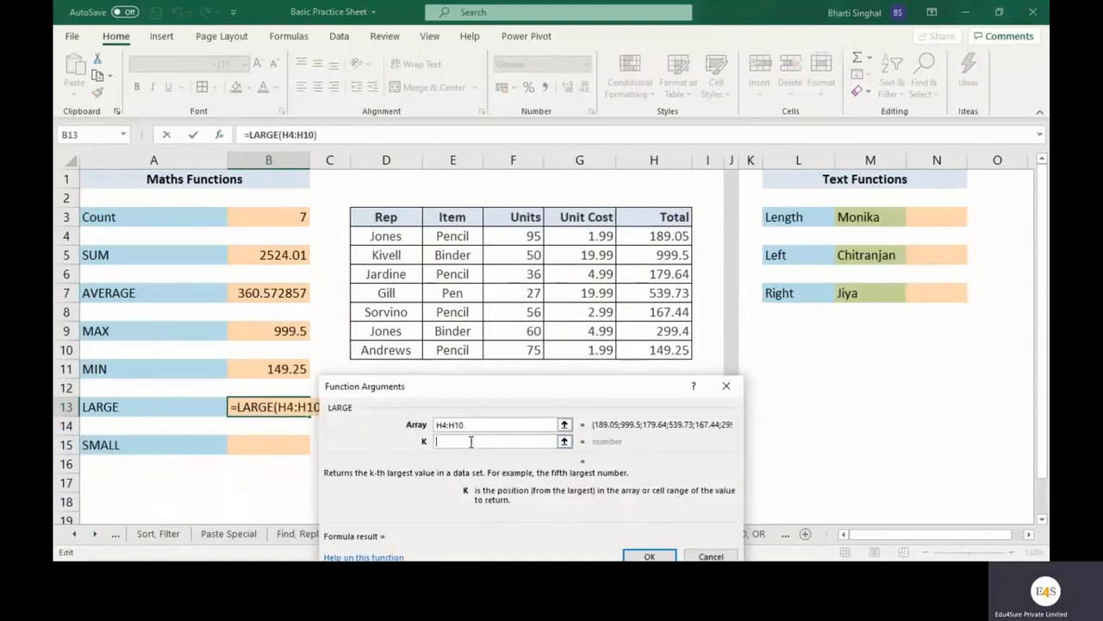
type("2")
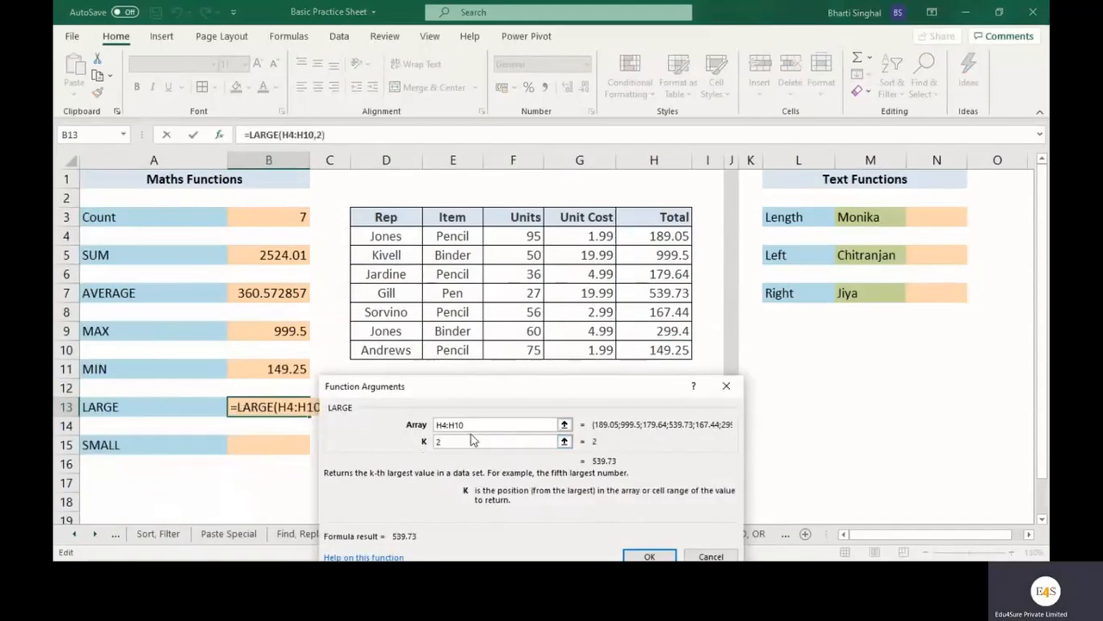
left_click_drag(557, 387, 529, 295)
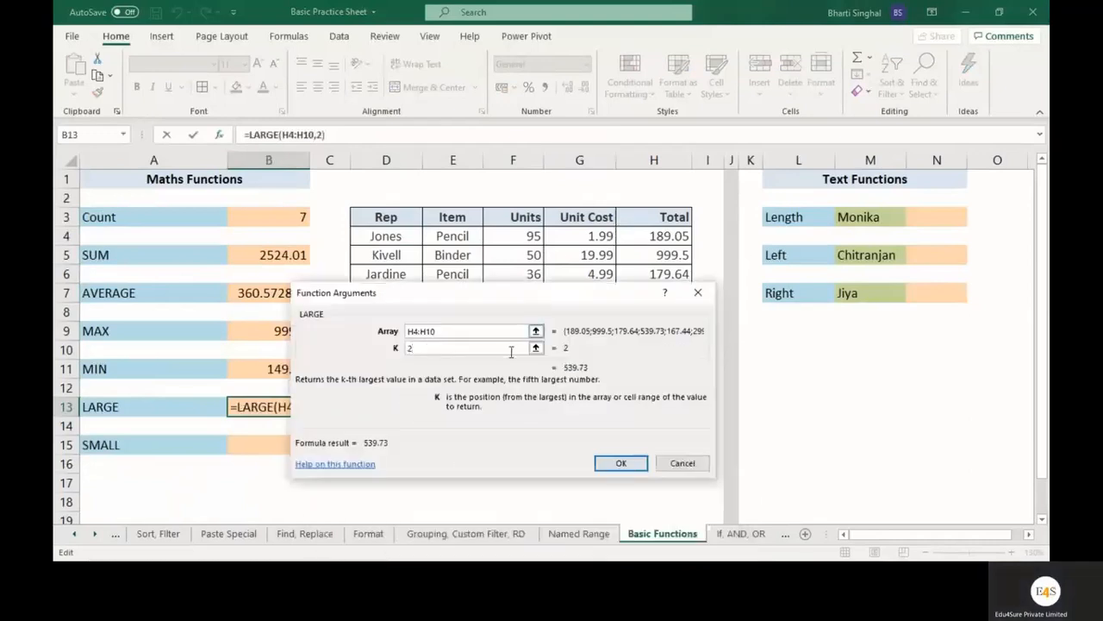
left_click_drag(418, 350, 400, 352)
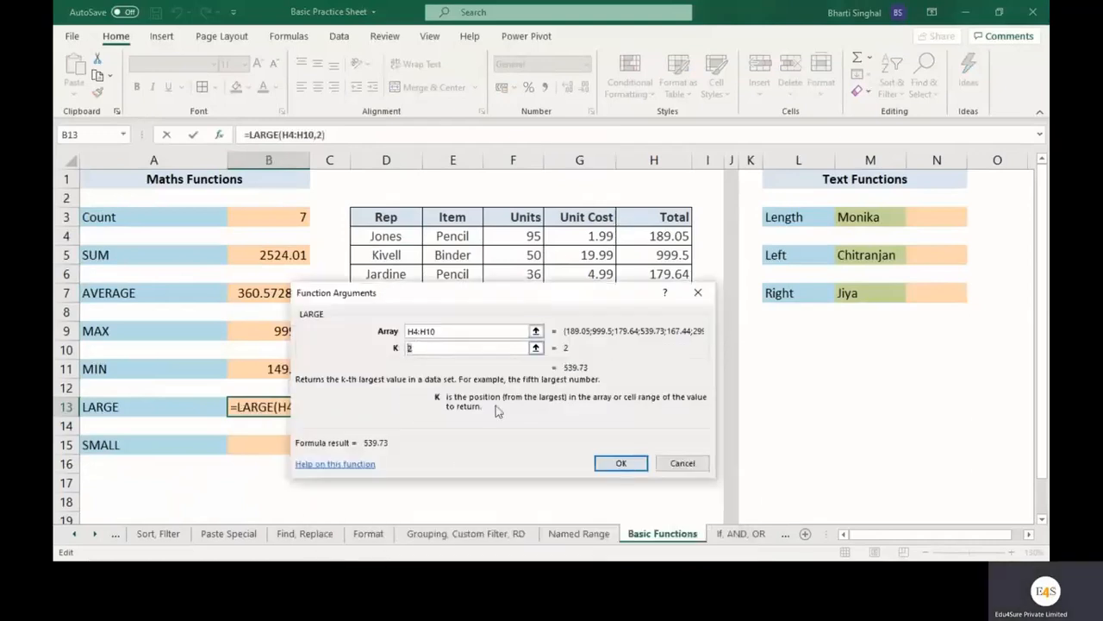
left_click(614, 463)
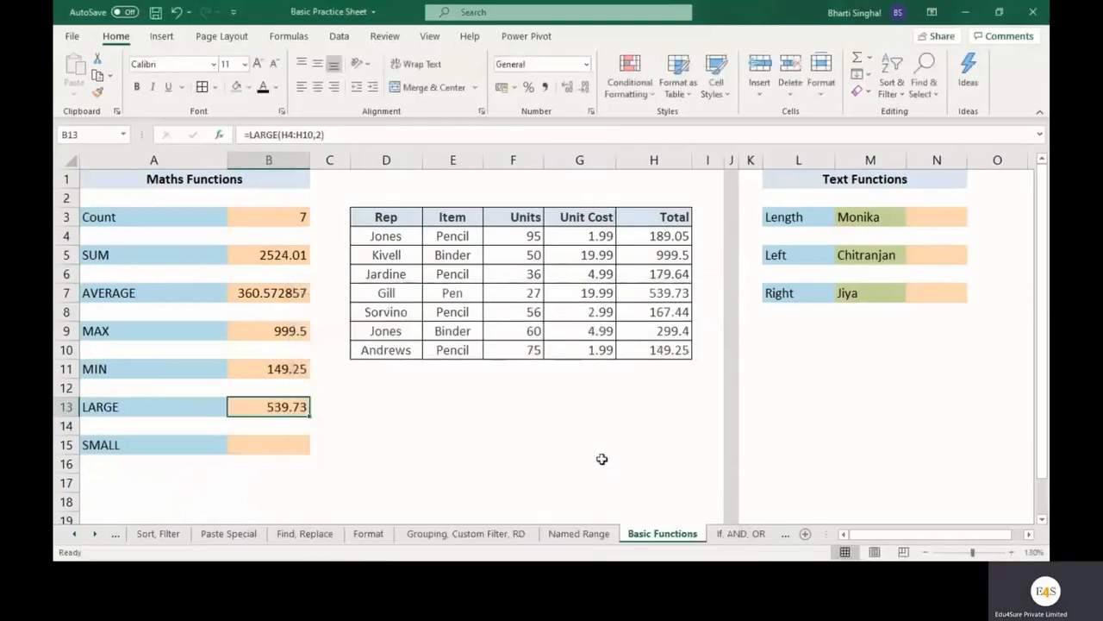
Check the LARGE result against its row in the sales table and compare it with the MAX result.
left_click(651, 293)
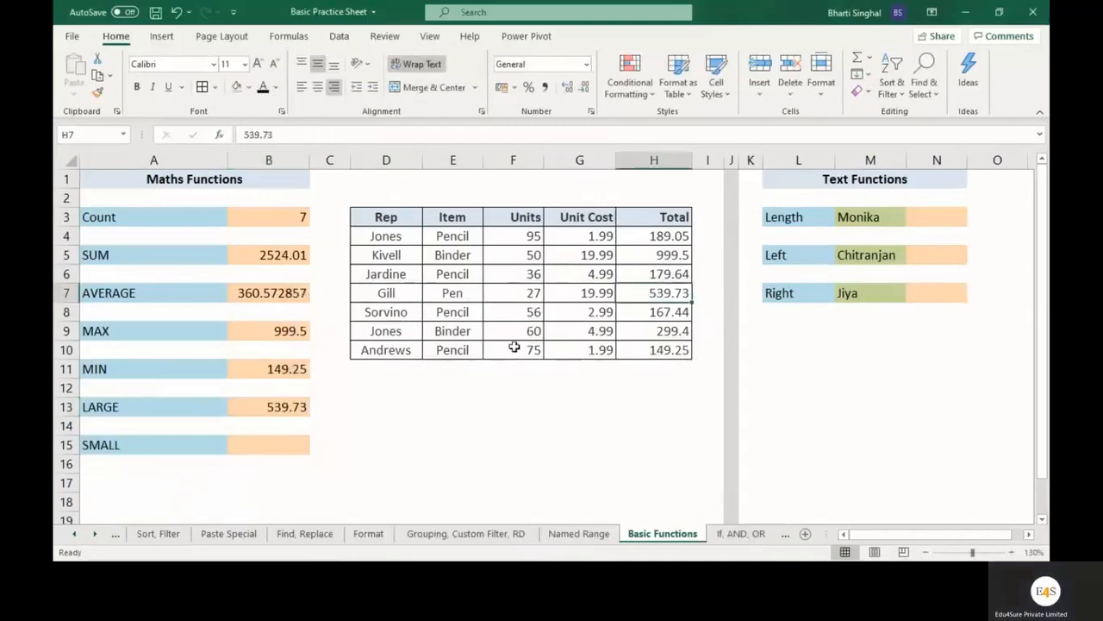
left_click(401, 291)
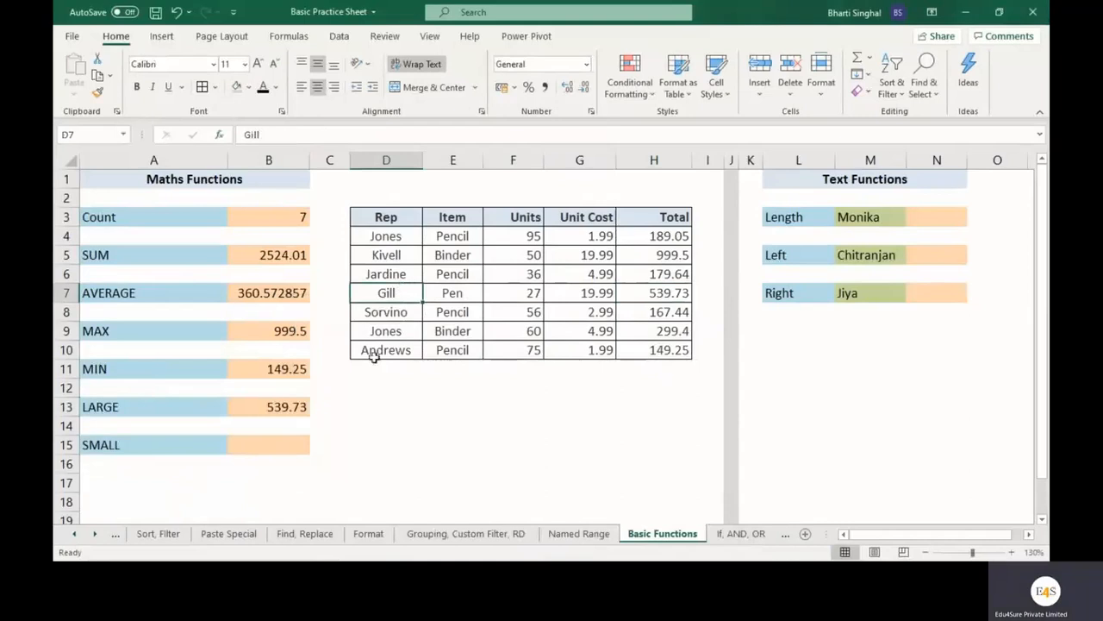
left_click(289, 330)
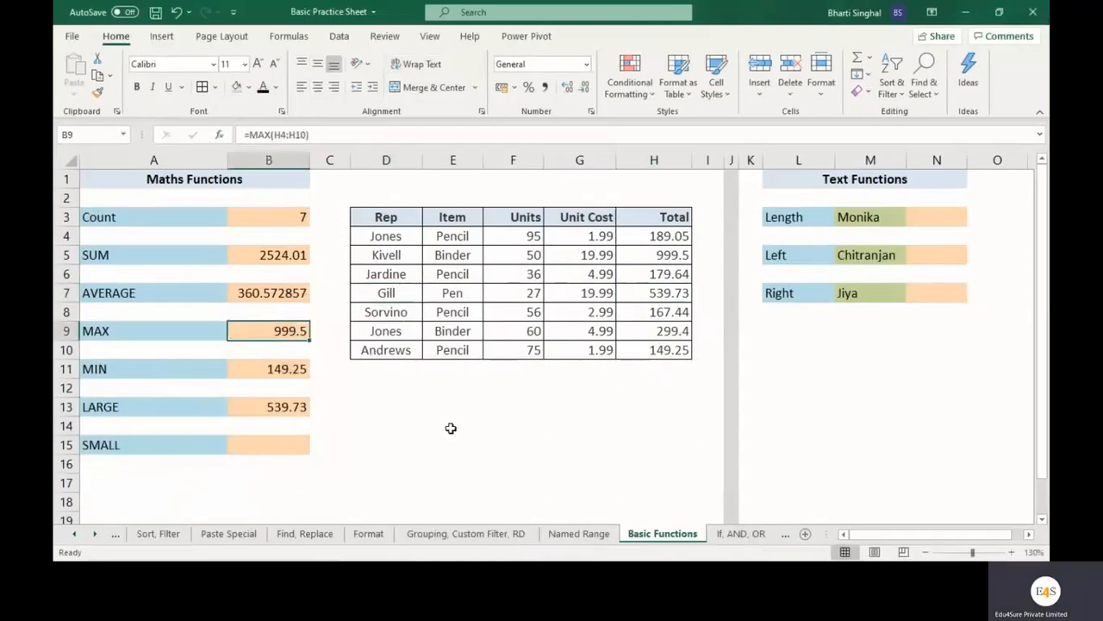
mouse_move(483, 559)
left_click(192, 404)
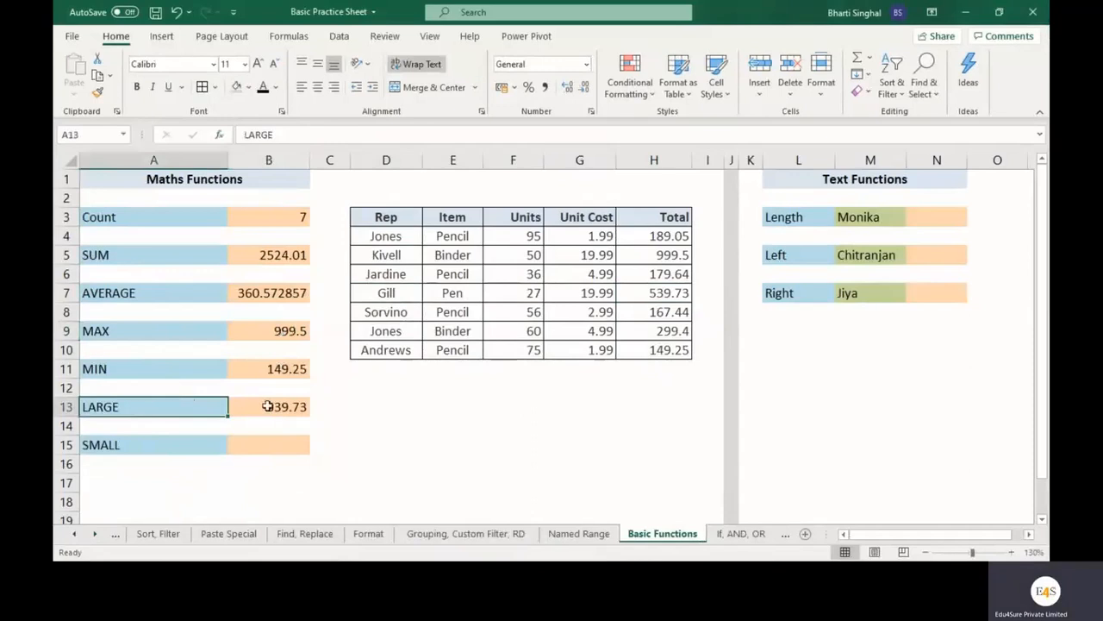
left_click(268, 405)
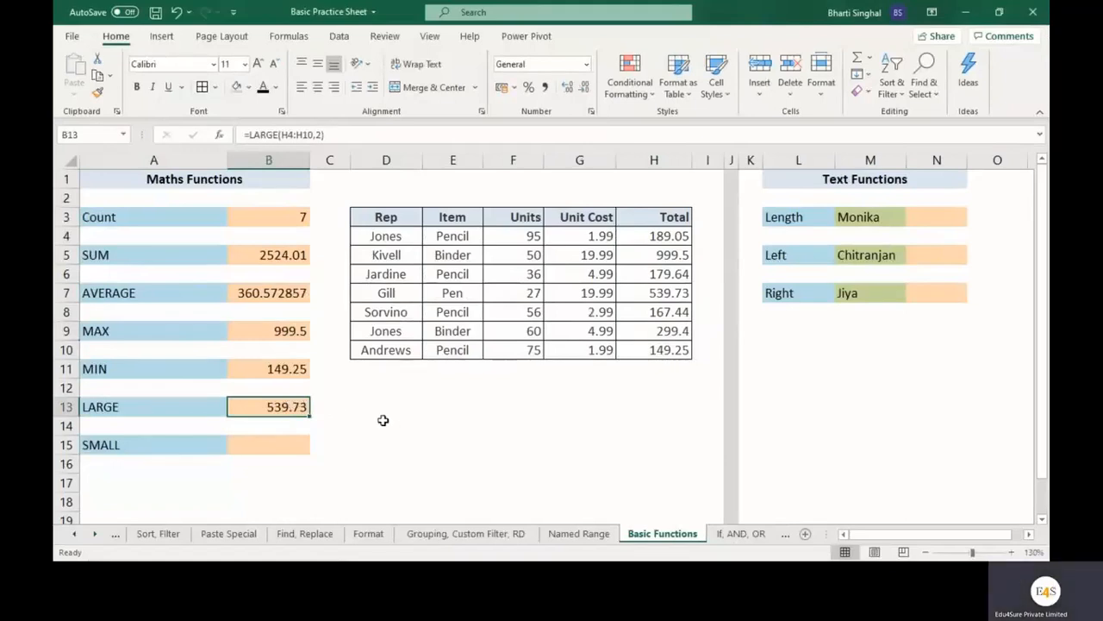
Enter a SMALL formula in cell B15 over the Total range H4:H10 with position 2.
left_click(280, 444)
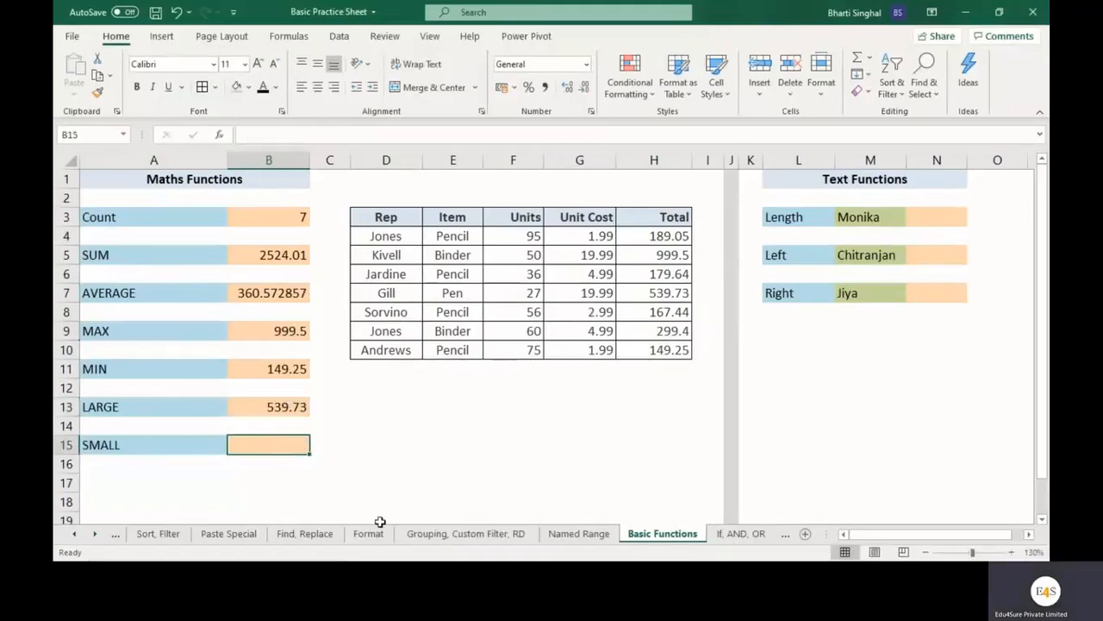
type("=small(")
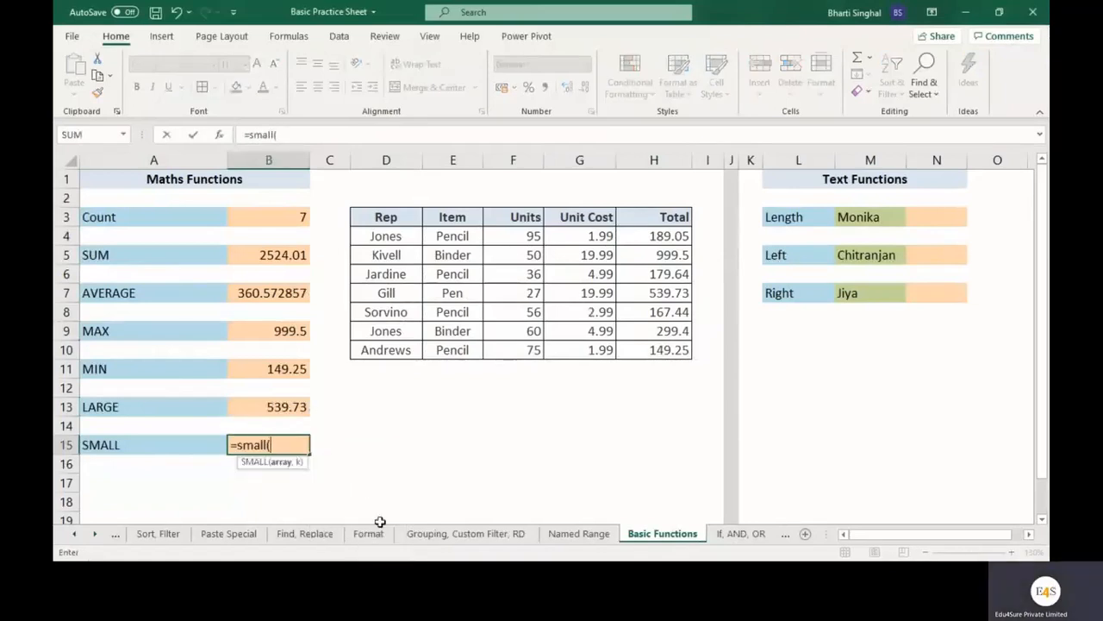
left_click_drag(667, 236, 660, 351)
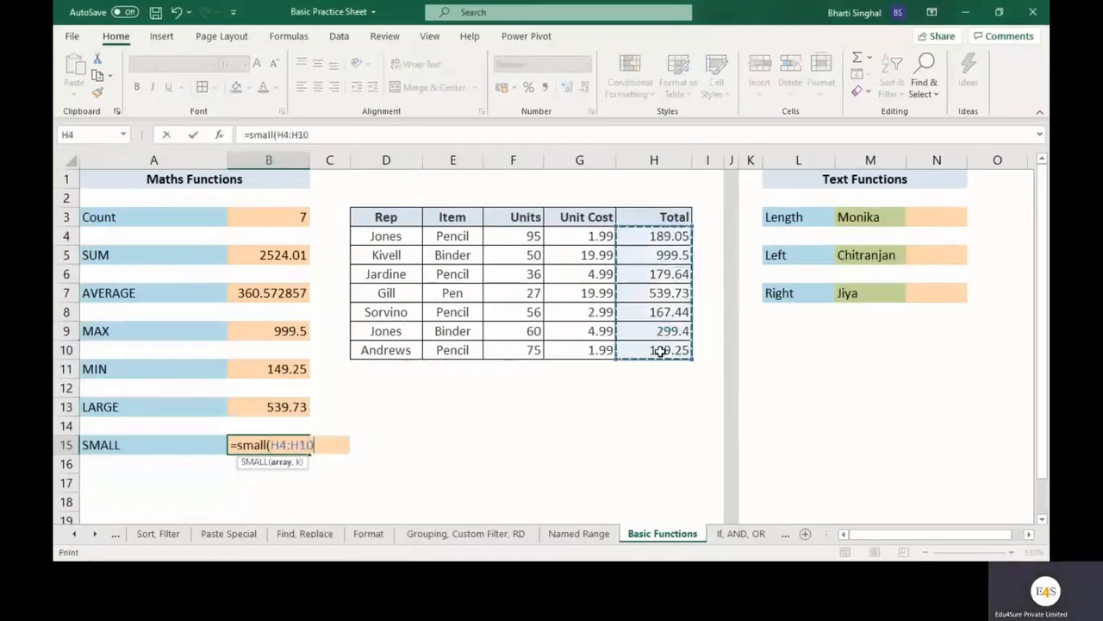
type(", 2)")
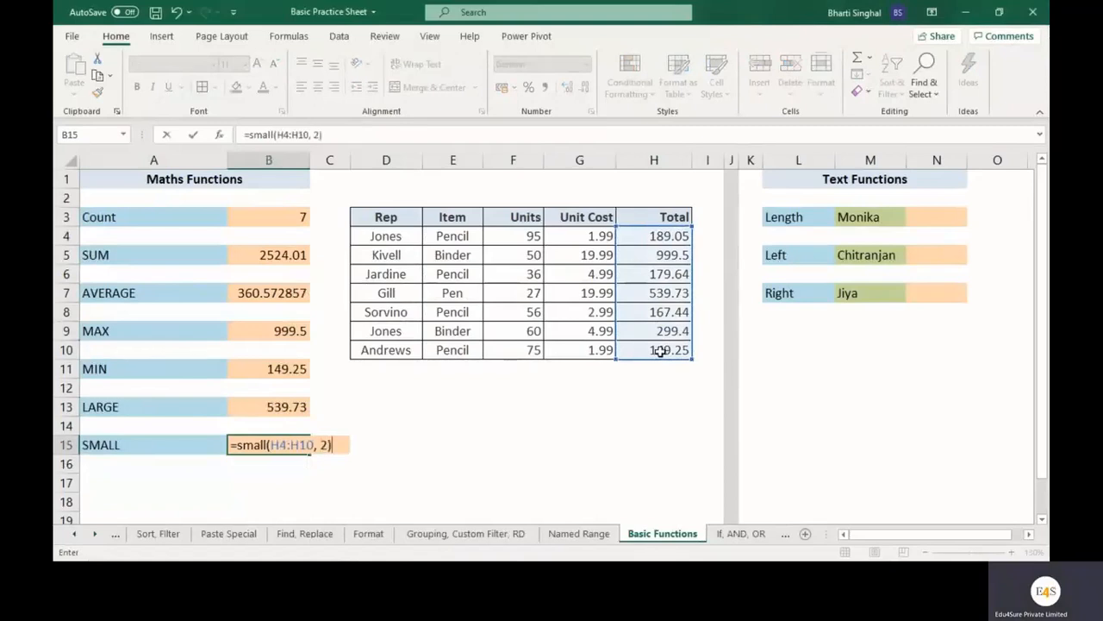
key("Return")
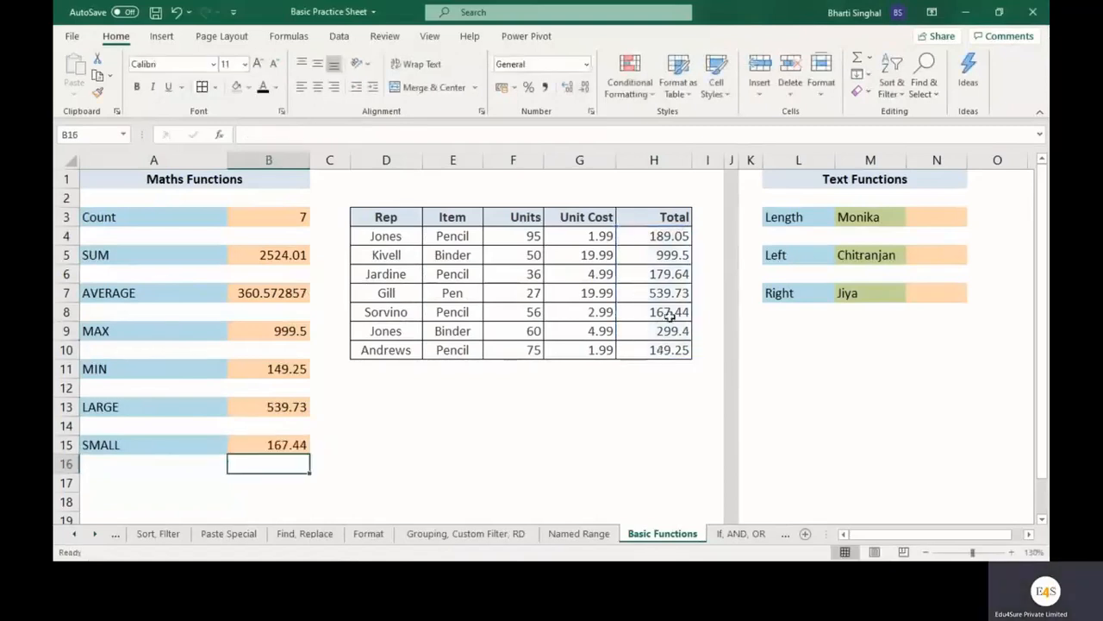
Check the SMALL result against the Total column, compare it with MIN, and review the list of maths functions.
left_click(670, 316)
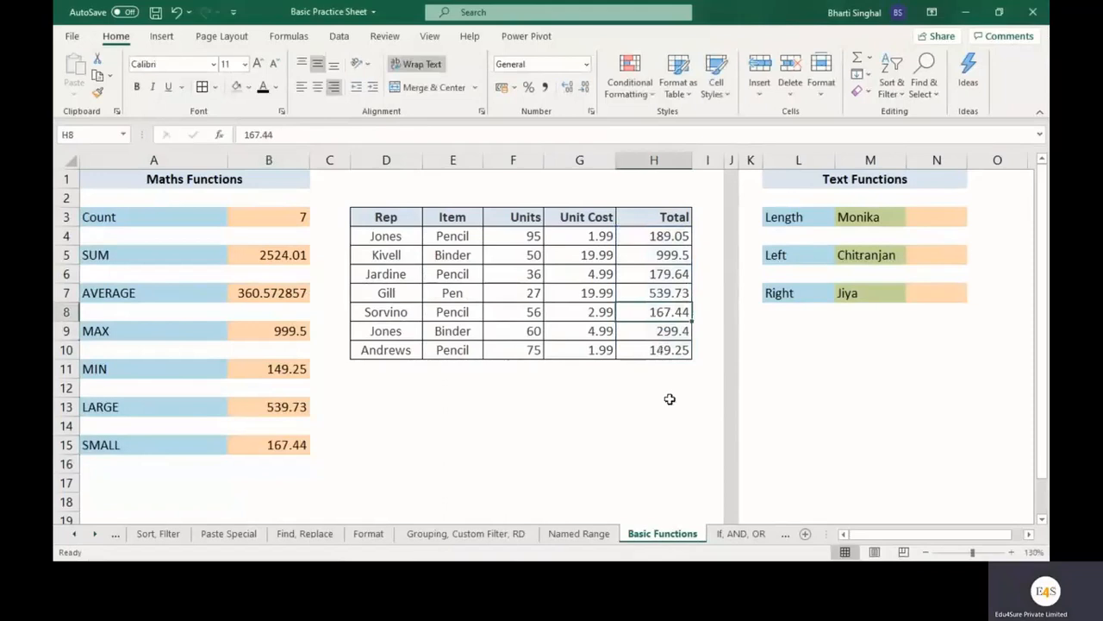
left_click(185, 367)
left_click(167, 444)
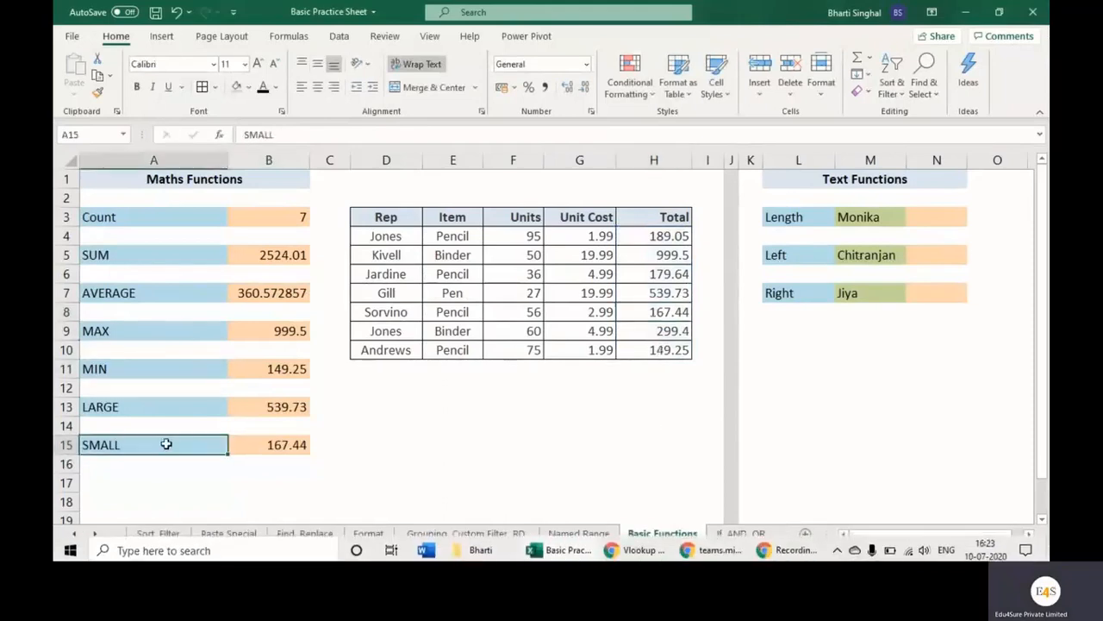
left_click(148, 371)
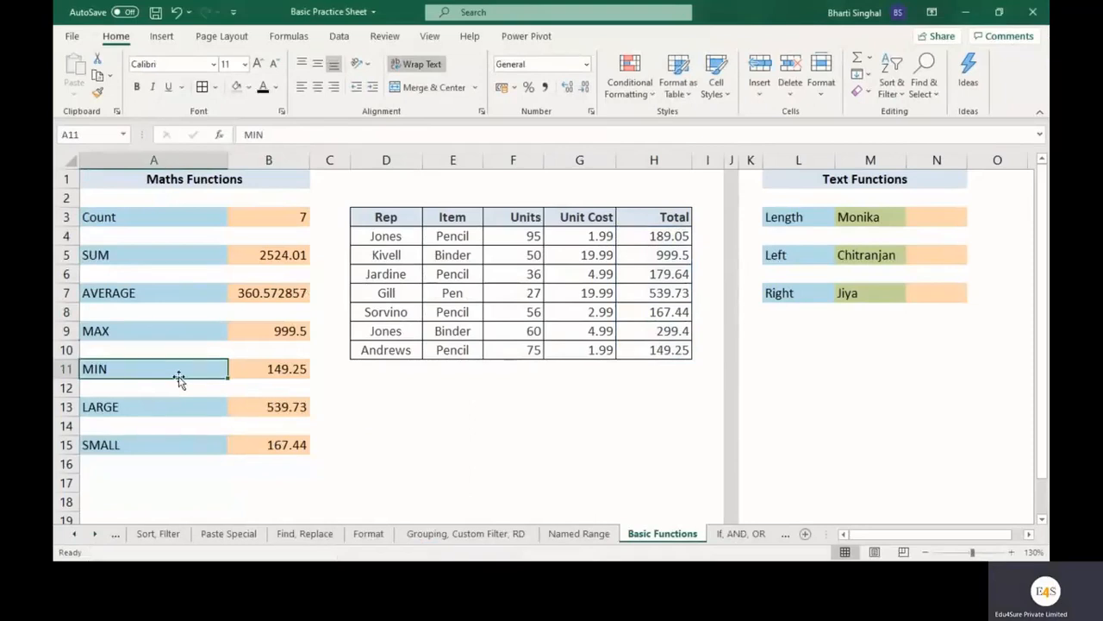
left_click(158, 446)
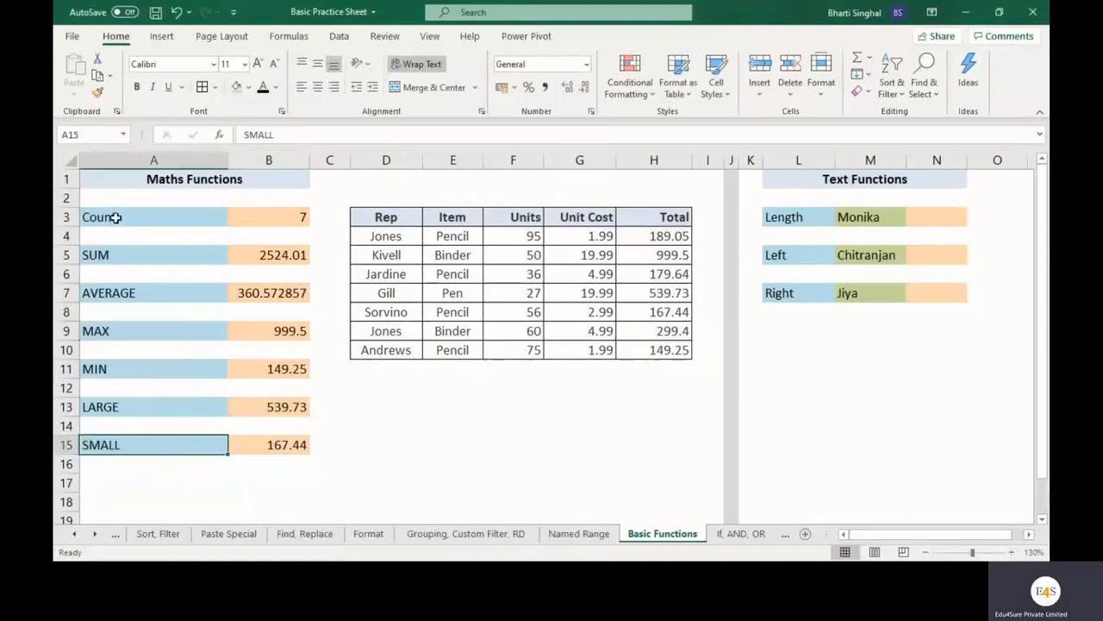
left_click_drag(115, 217, 109, 439)
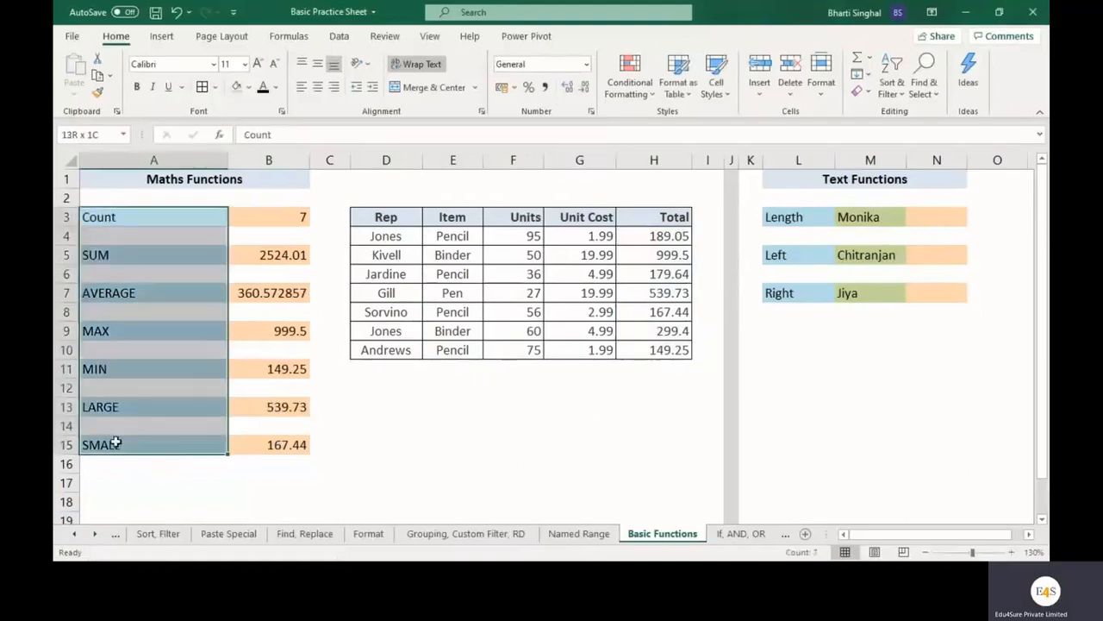
left_click(494, 461)
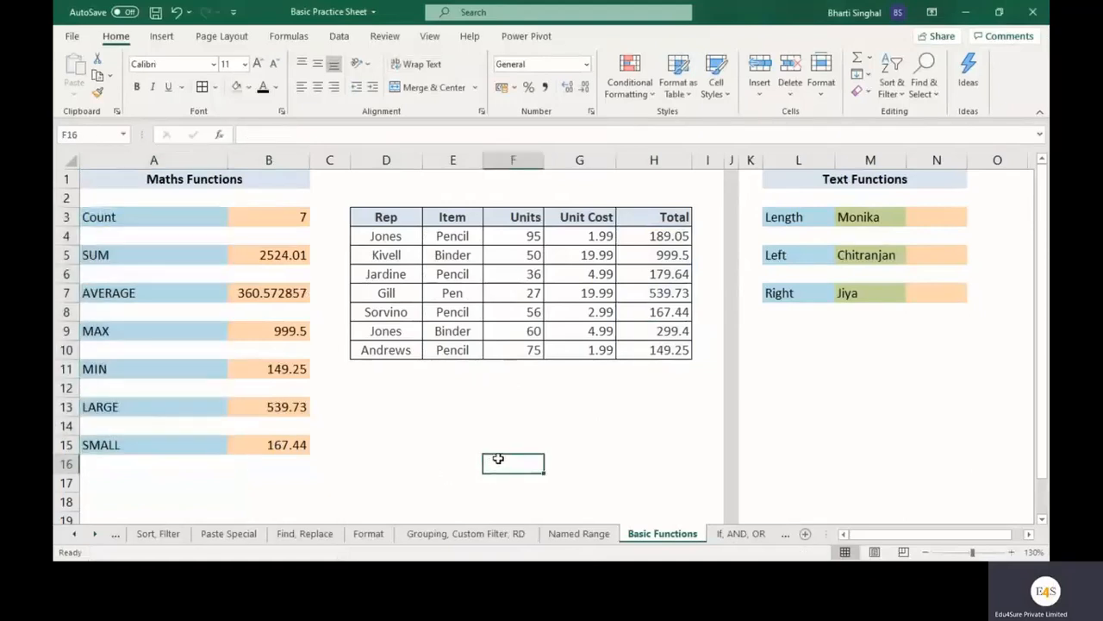